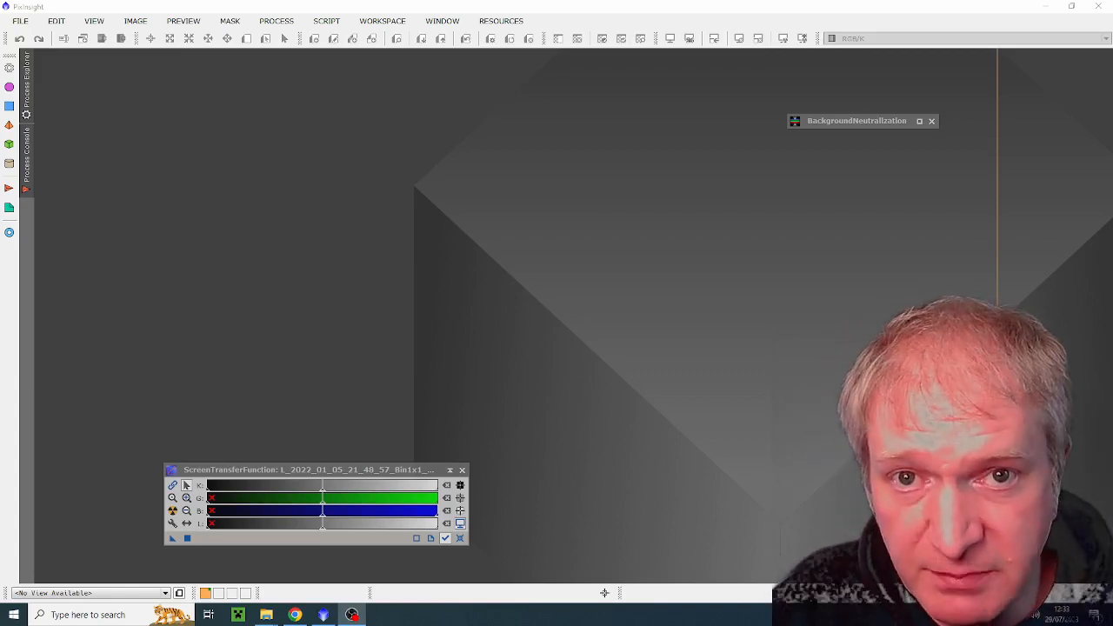
Step: Review the APASS DR10 and Gaia DR3/SP database downloads in Chrome, check the Pix Files folder, and return to PixInsight
click(294, 614)
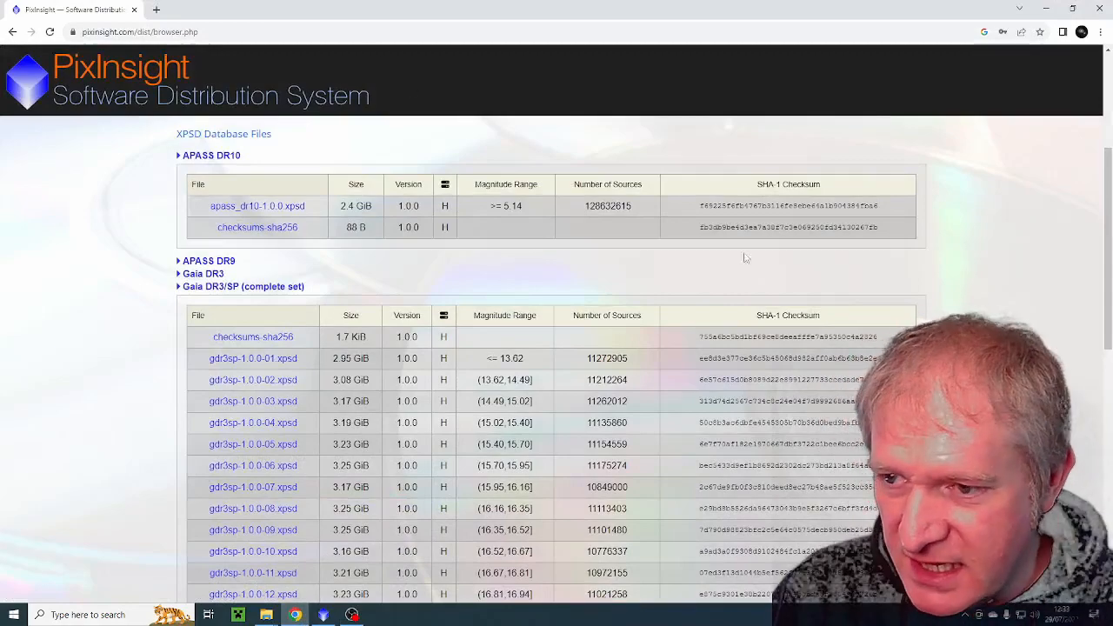
drag(1107, 231, 1108, 178)
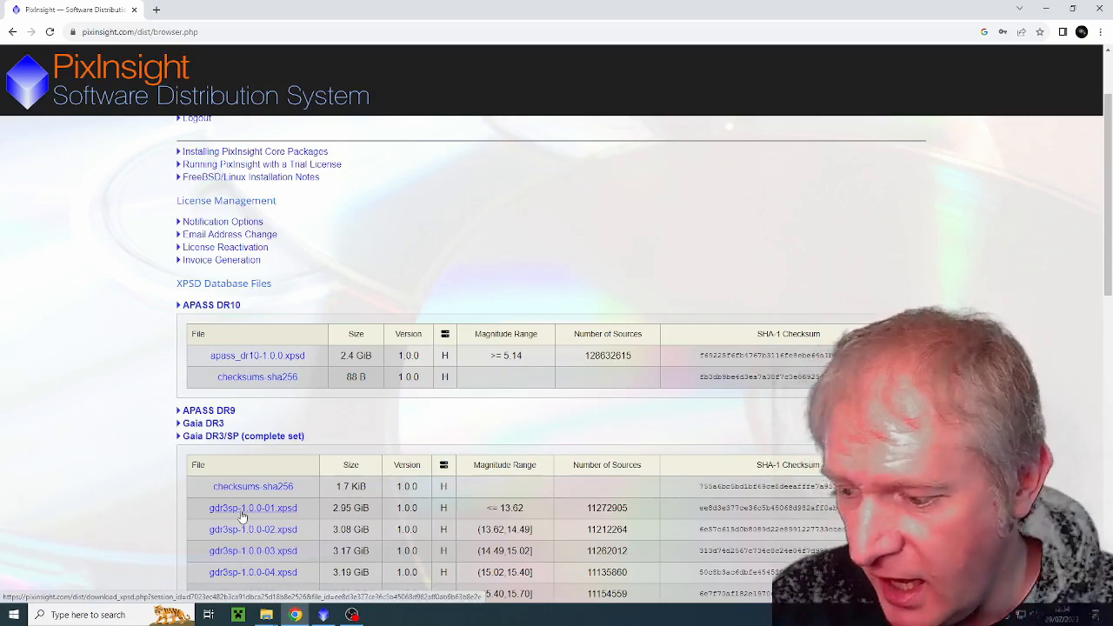
click(263, 618)
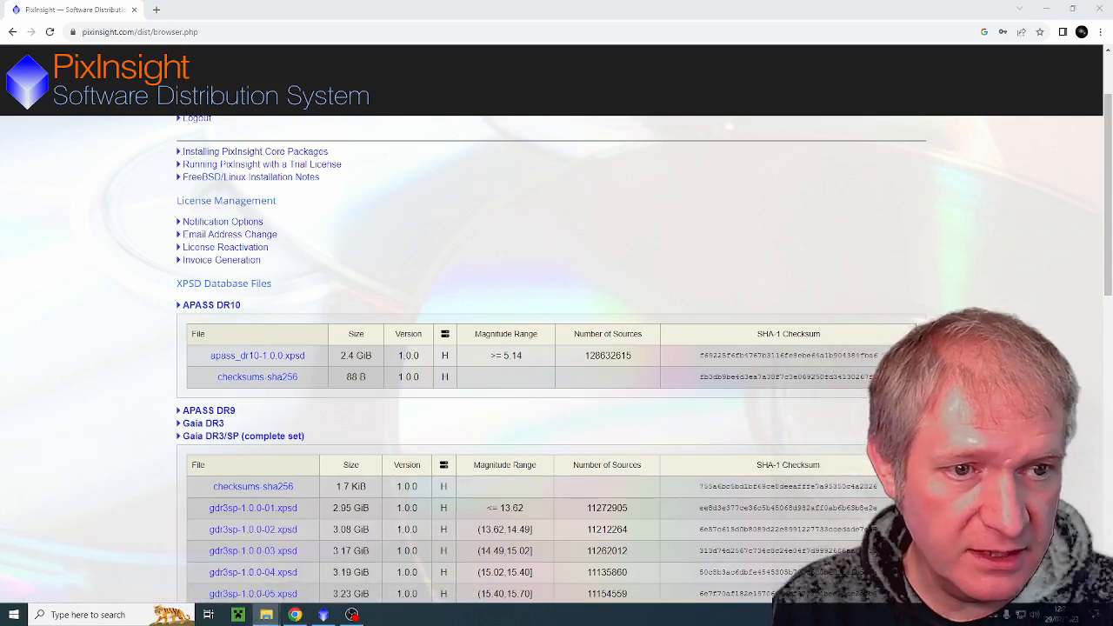
drag(1112, 73, 691, 80)
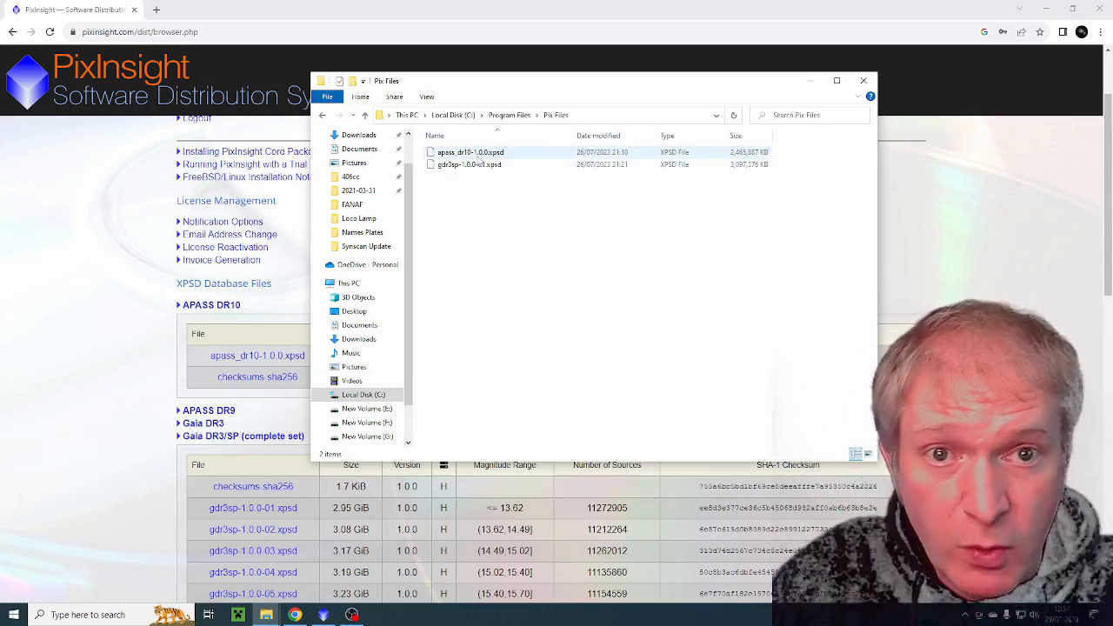
click(810, 84)
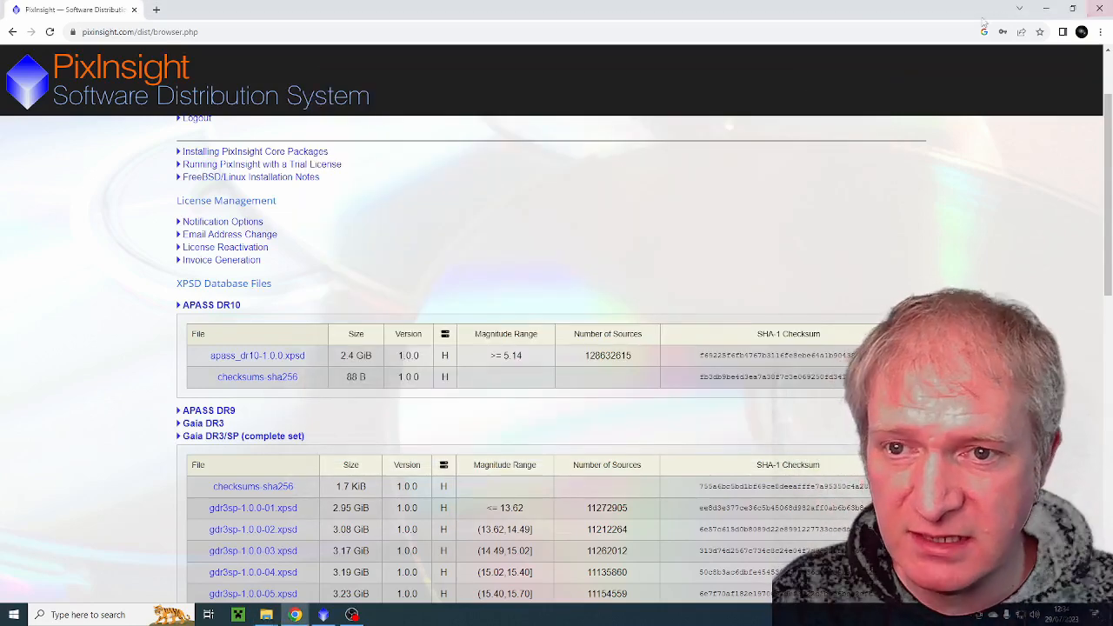
click(1046, 9)
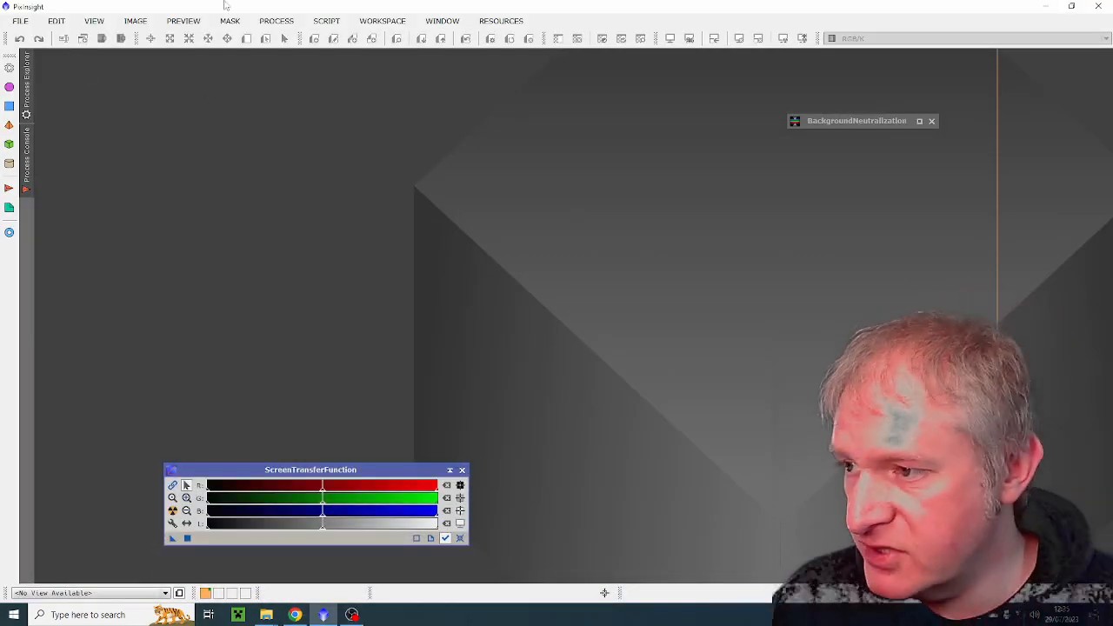
Step: Open the Gaia process and check which database file its preferences assign to the Gaia DR3 data release
click(276, 21)
mouse_move(389, 14)
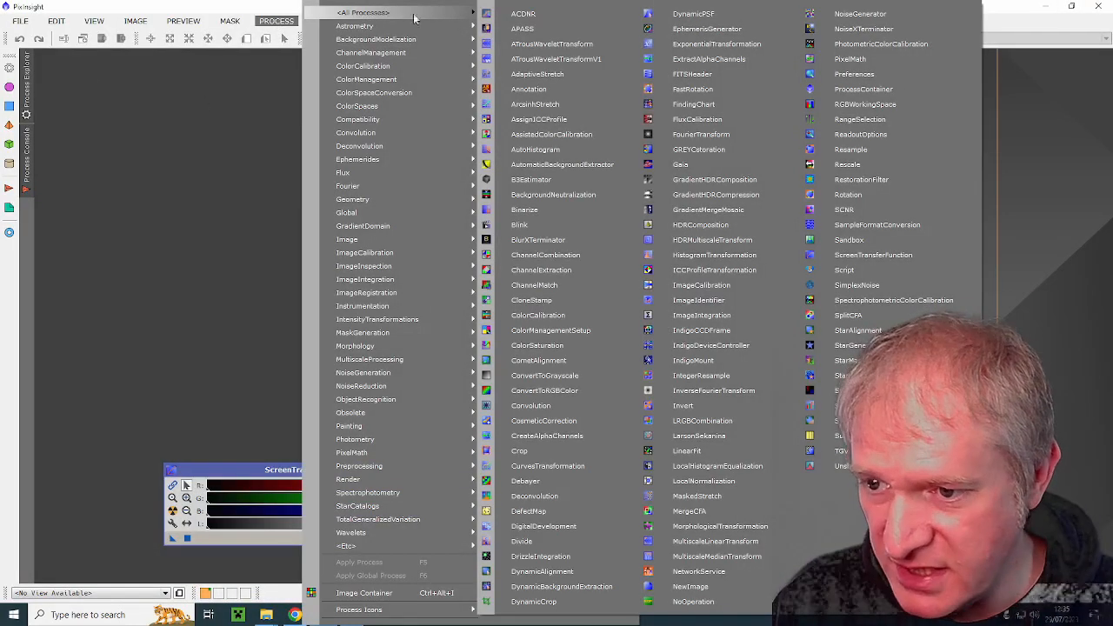
click(690, 168)
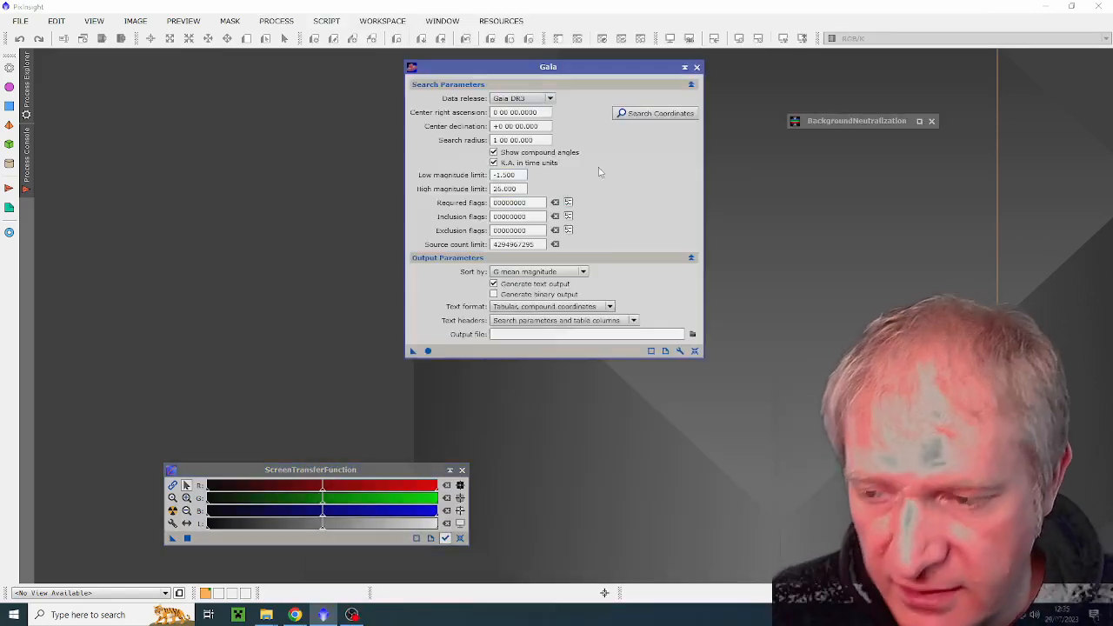
click(680, 352)
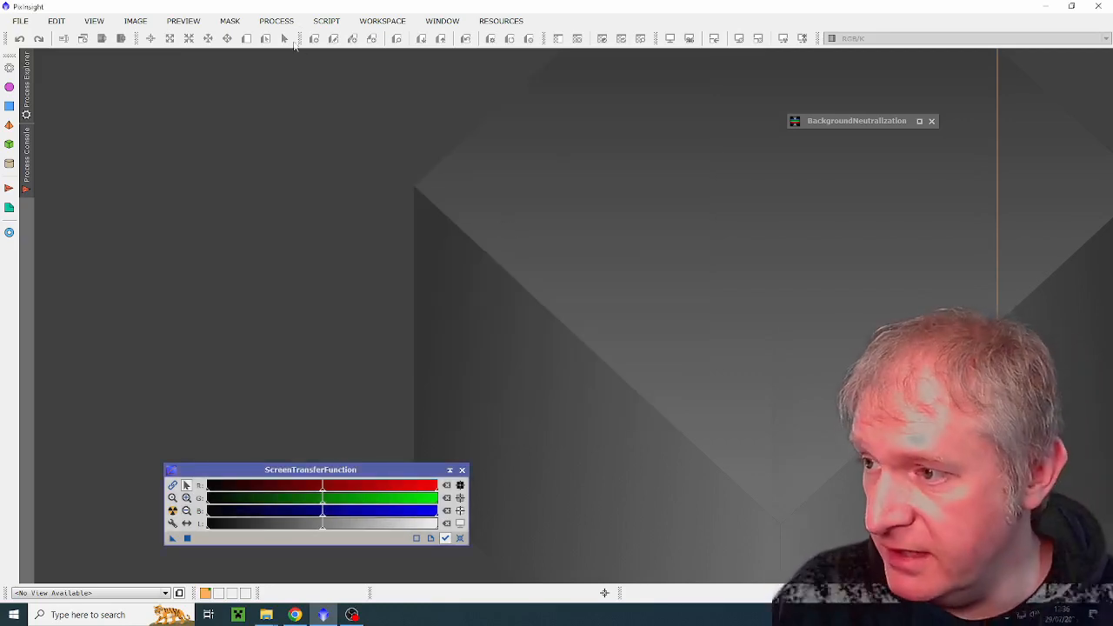
Step: Check the database file assigned to APASS DR10 in the APASS process preferences, accept the preferences, and close the process
click(277, 21)
mouse_move(474, 12)
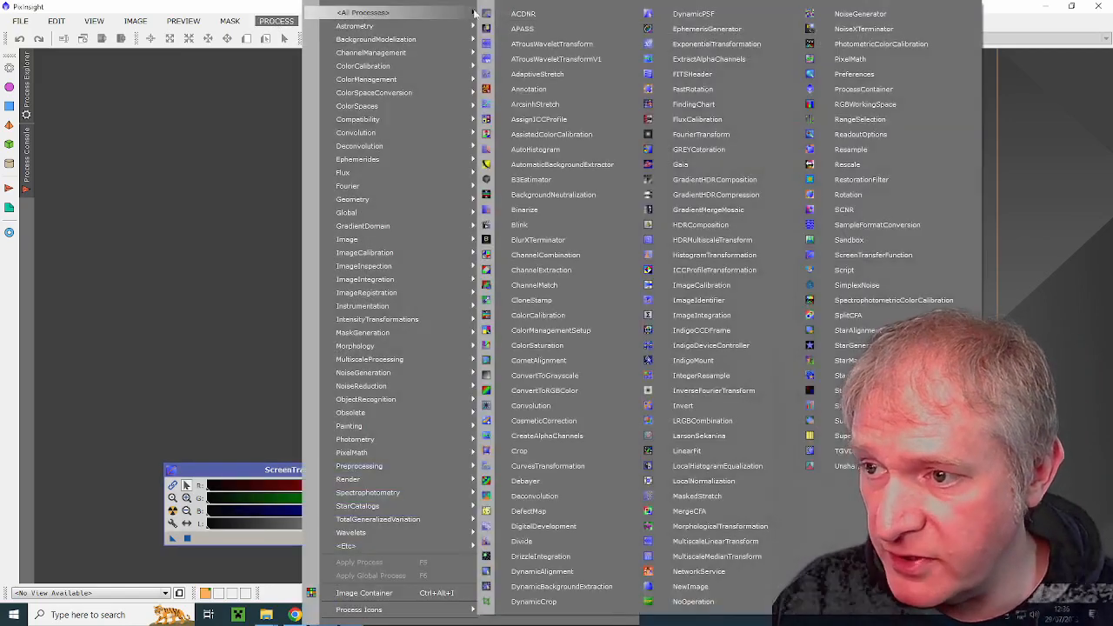
click(521, 28)
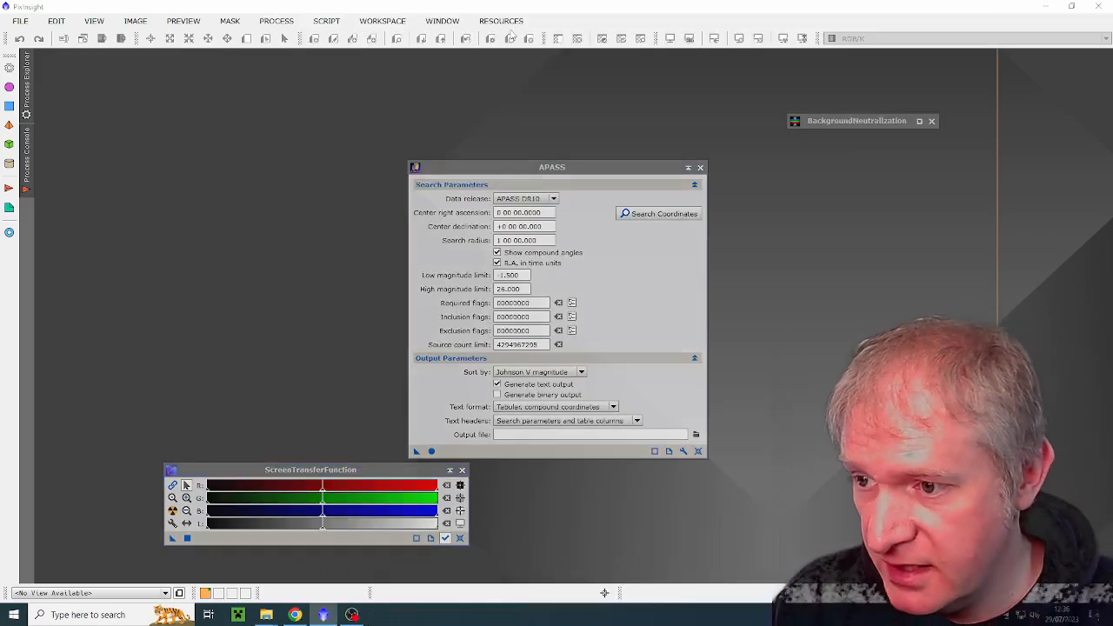
click(683, 451)
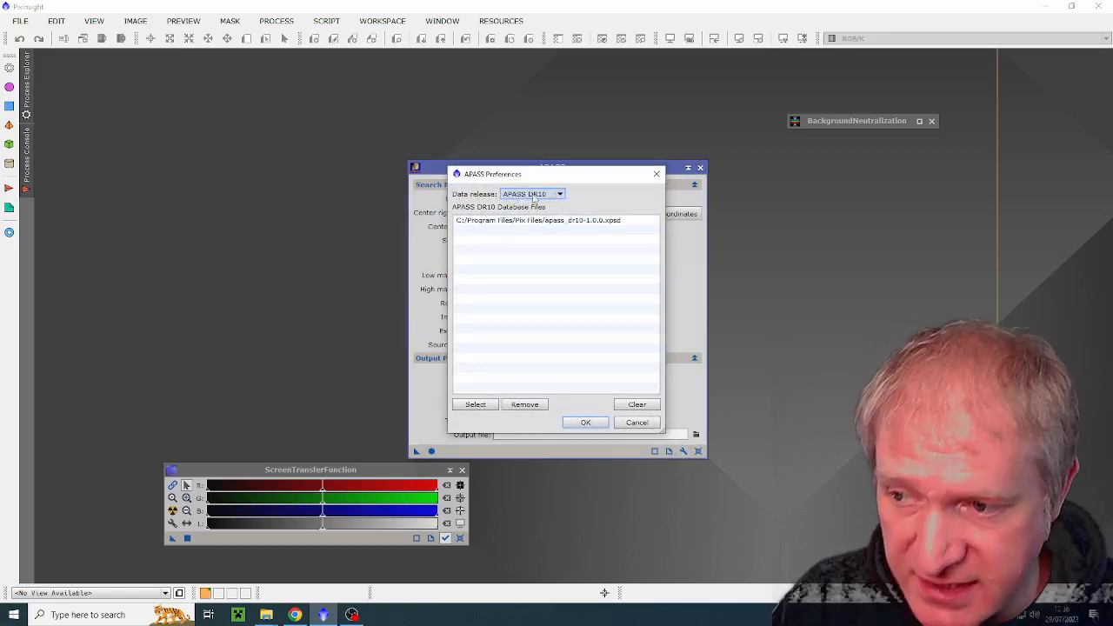
click(540, 224)
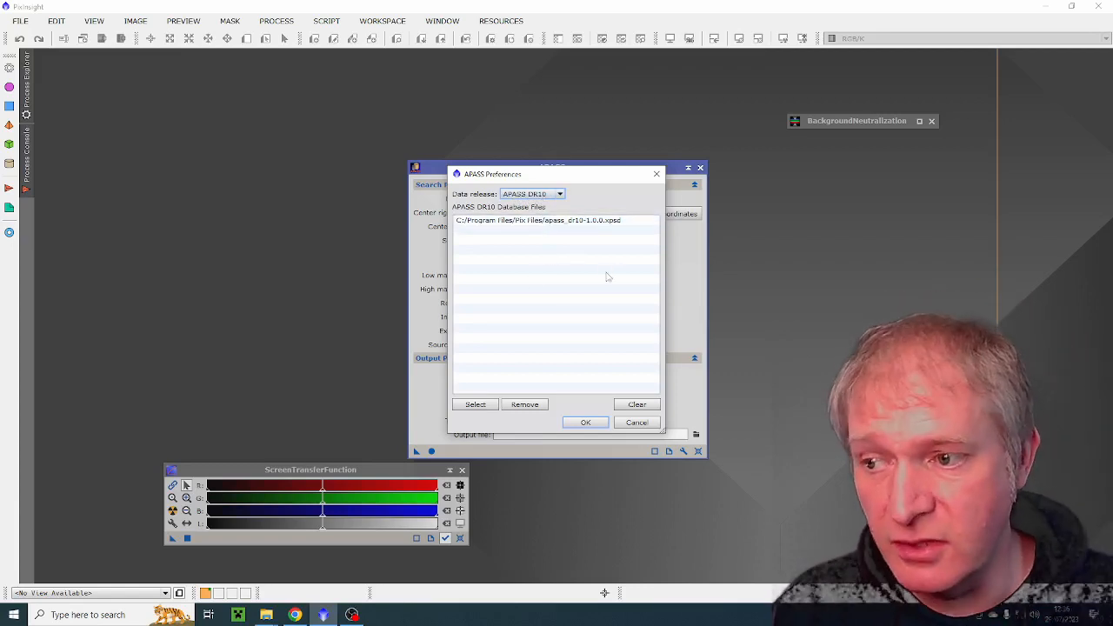
click(585, 423)
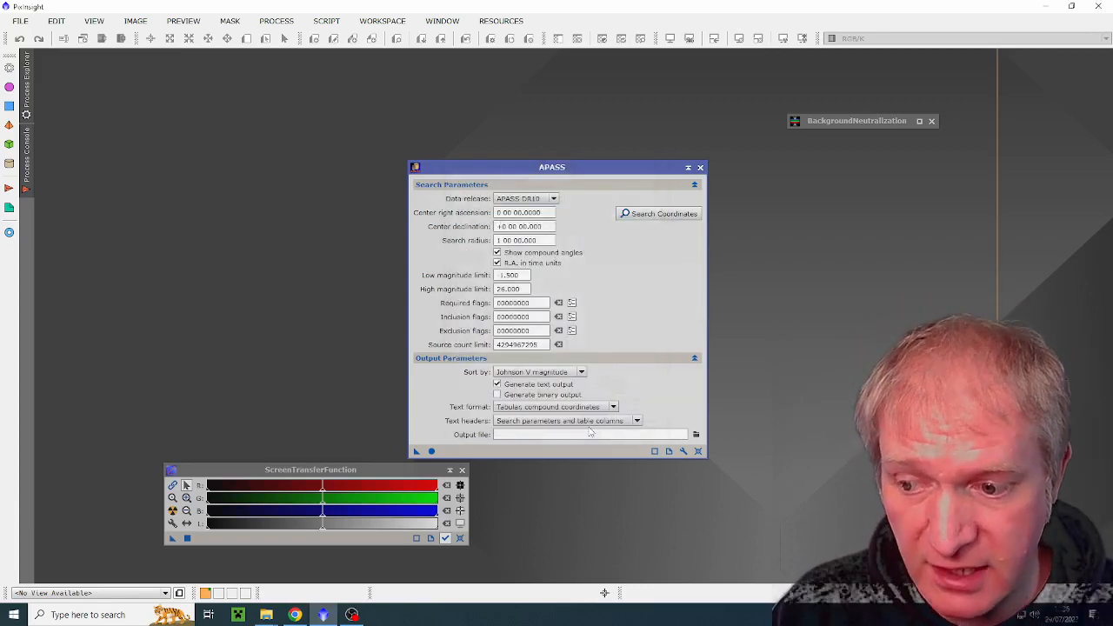
click(699, 167)
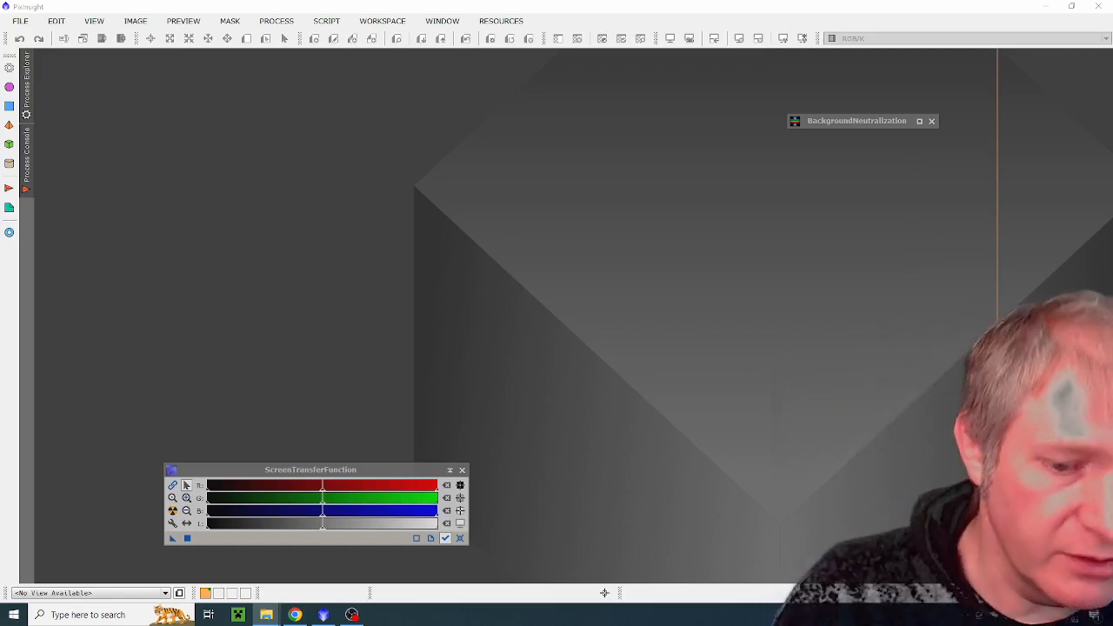
Step: Load Autosave.tif from the M1 Crab 2022-01-05 folder into the workspace and auto-stretch its display with ScreenTransferFunction
drag(1112, 330, 347, 202)
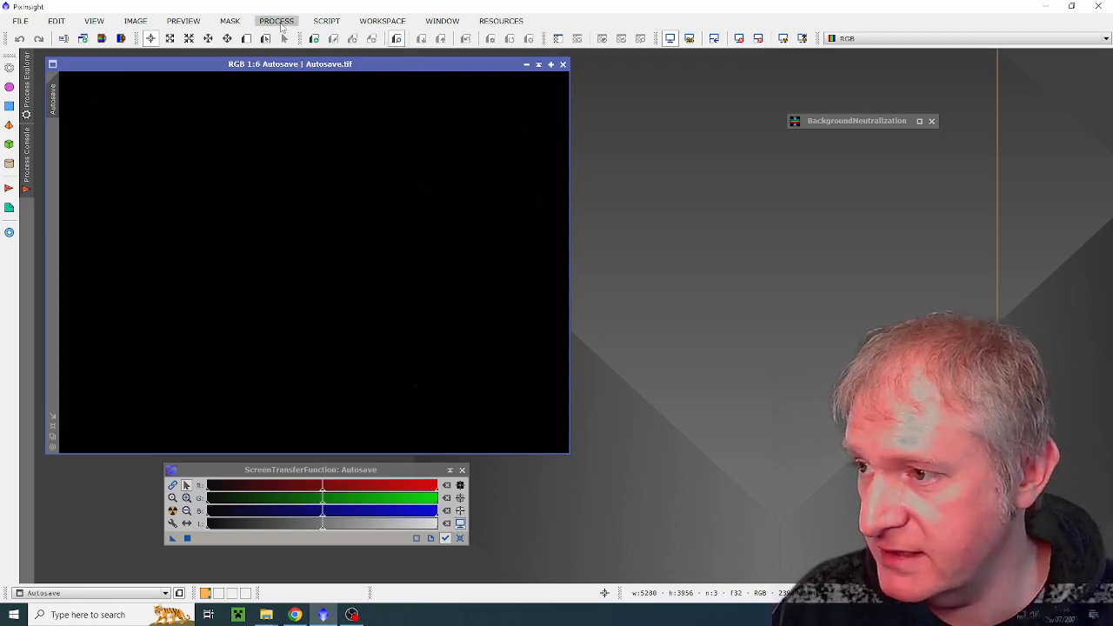
click(172, 511)
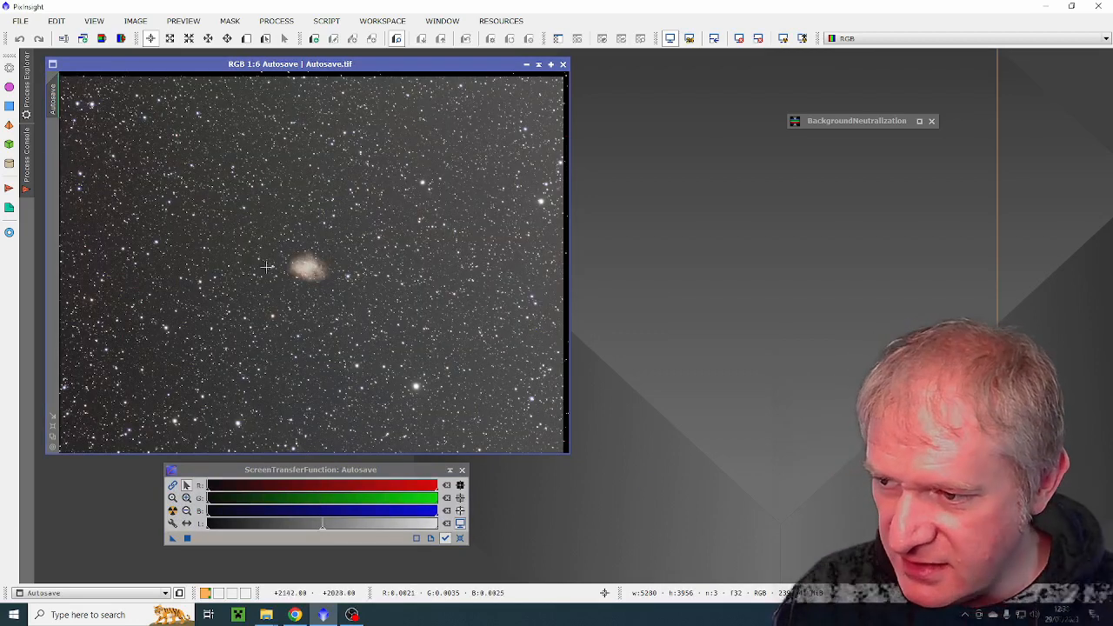
drag(392, 71, 396, 68)
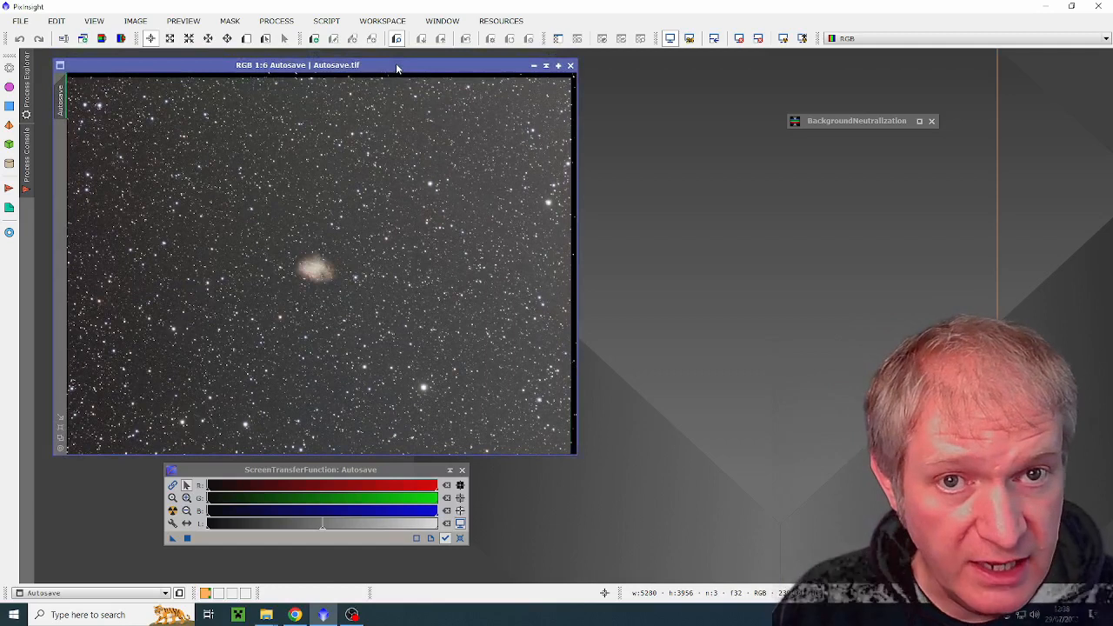
Step: Open the ImageSolver script for the active Autosave image and try solving it without an actual observation date
click(327, 21)
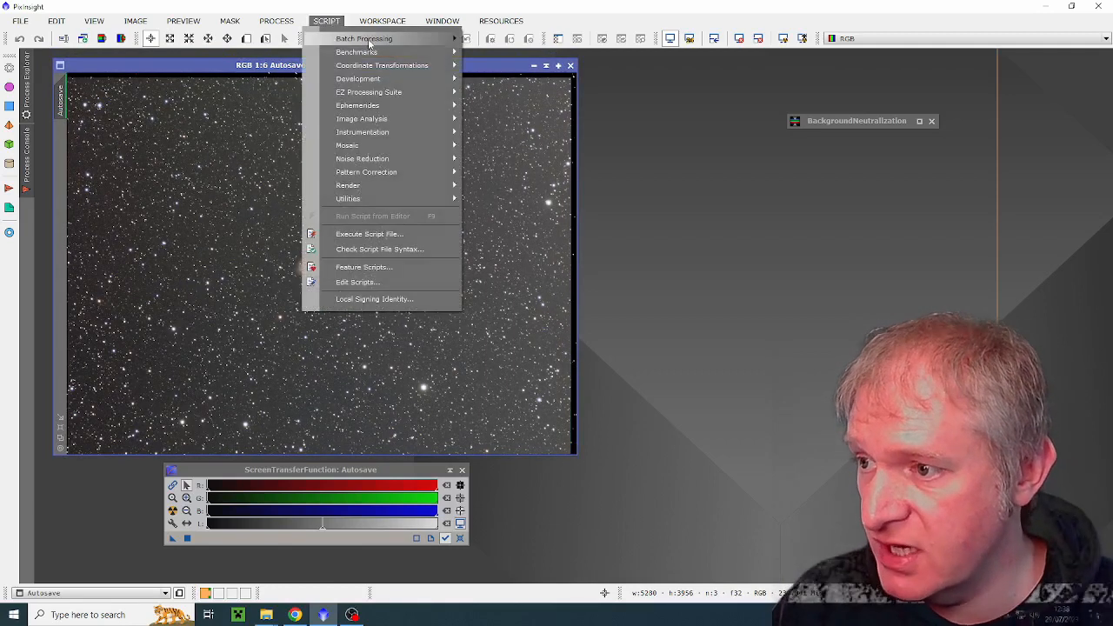
mouse_move(372, 122)
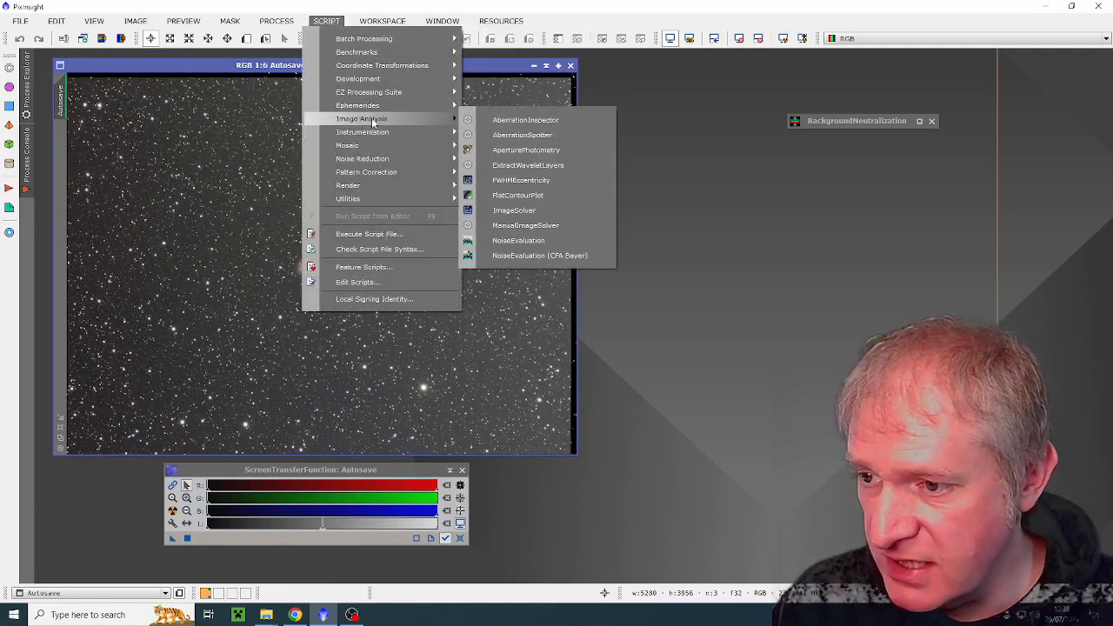
click(509, 211)
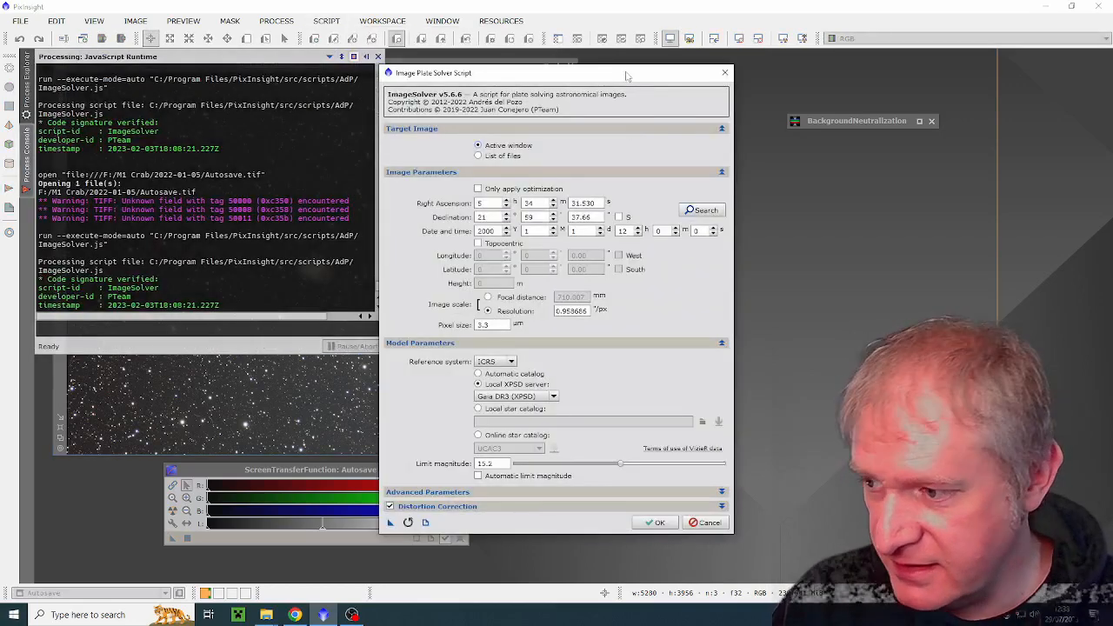
drag(624, 74, 658, 69)
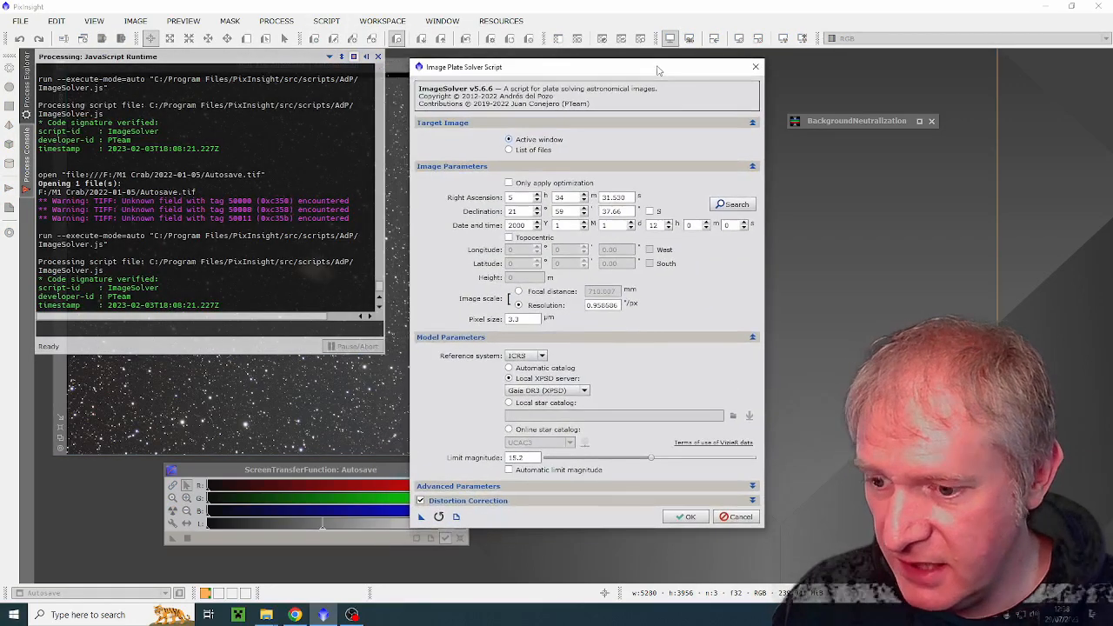
click(683, 519)
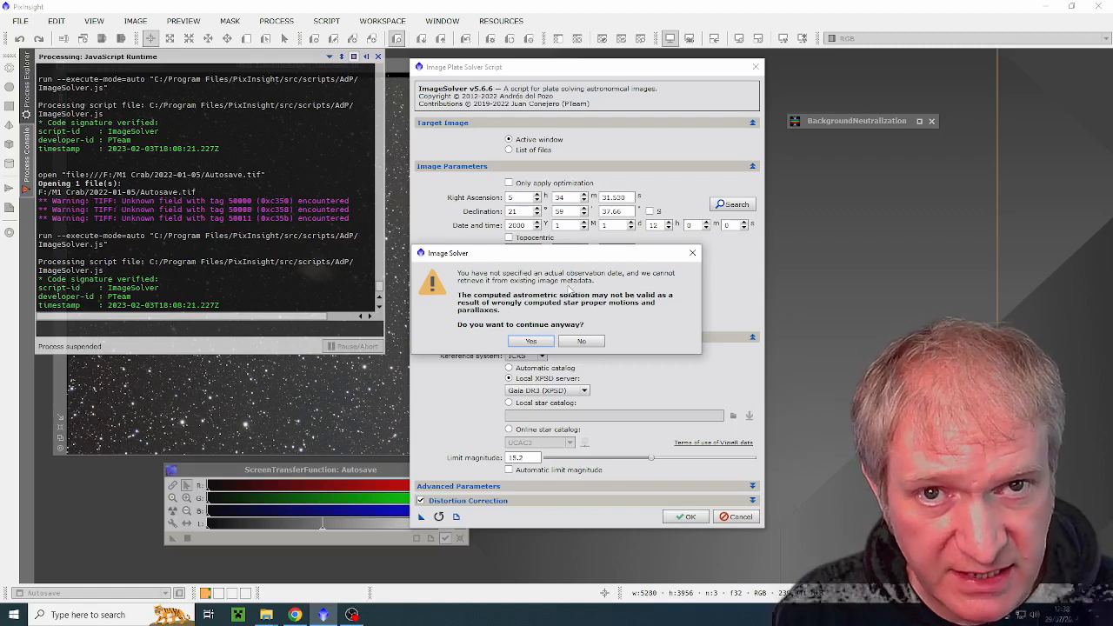
key(Return)
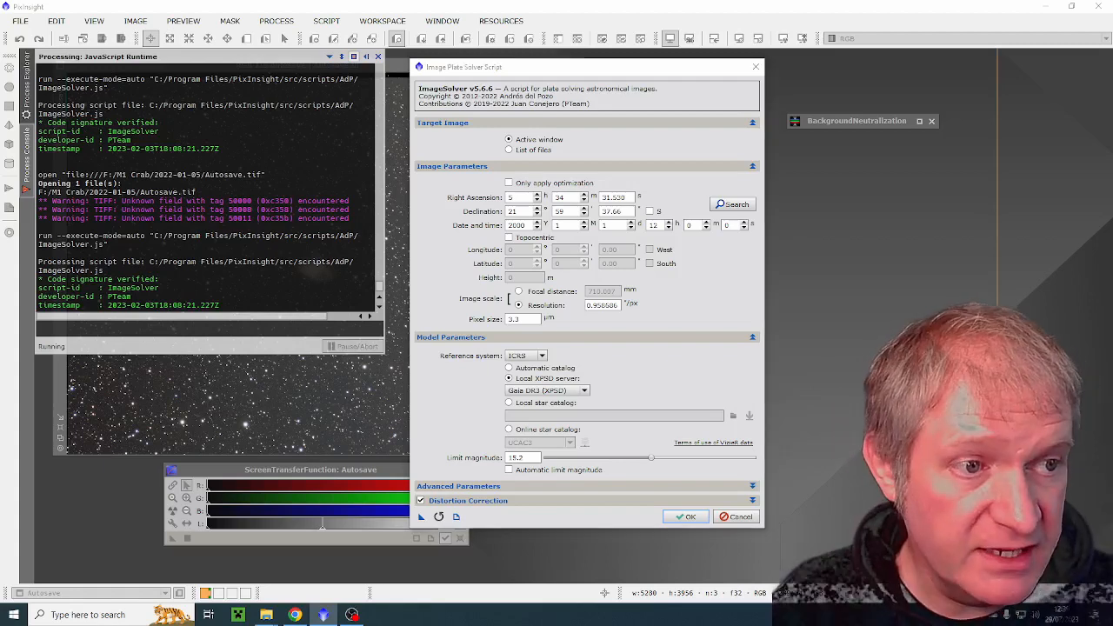
Step: Look up the capture date in the 2022-01-05 image folder and set the solver's observation date to 2022-1-5 at 22 h
click(266, 615)
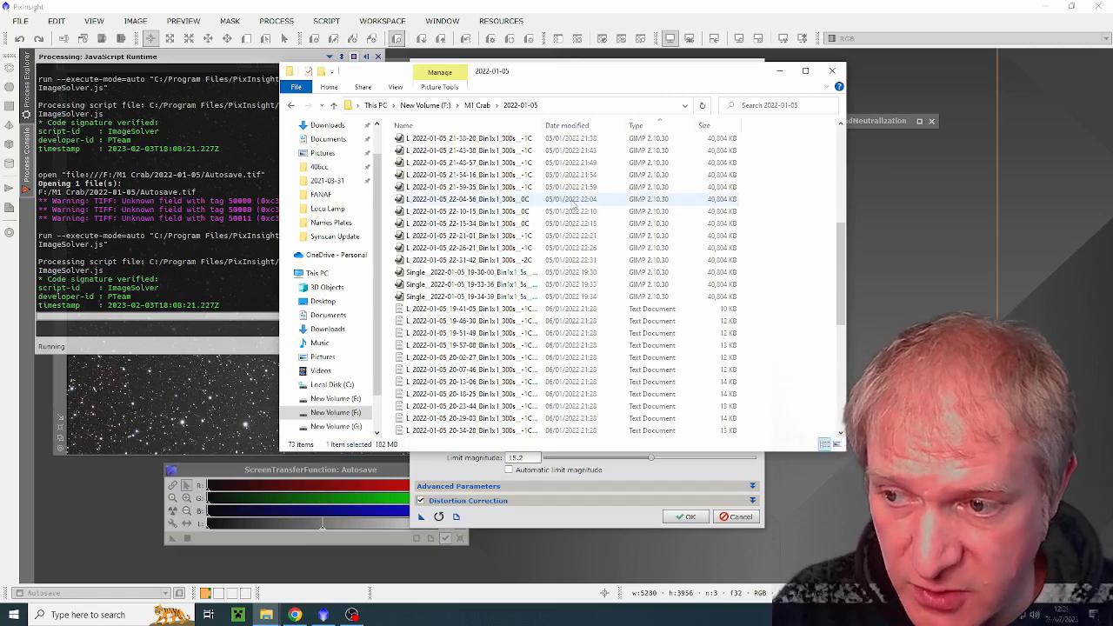
click(622, 465)
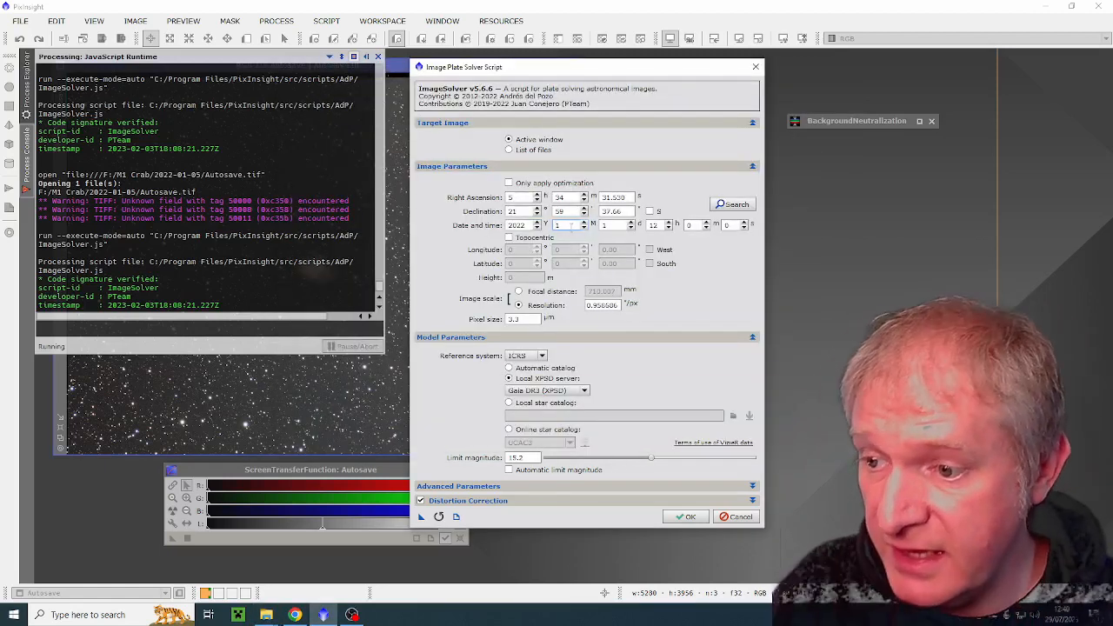
click(617, 225)
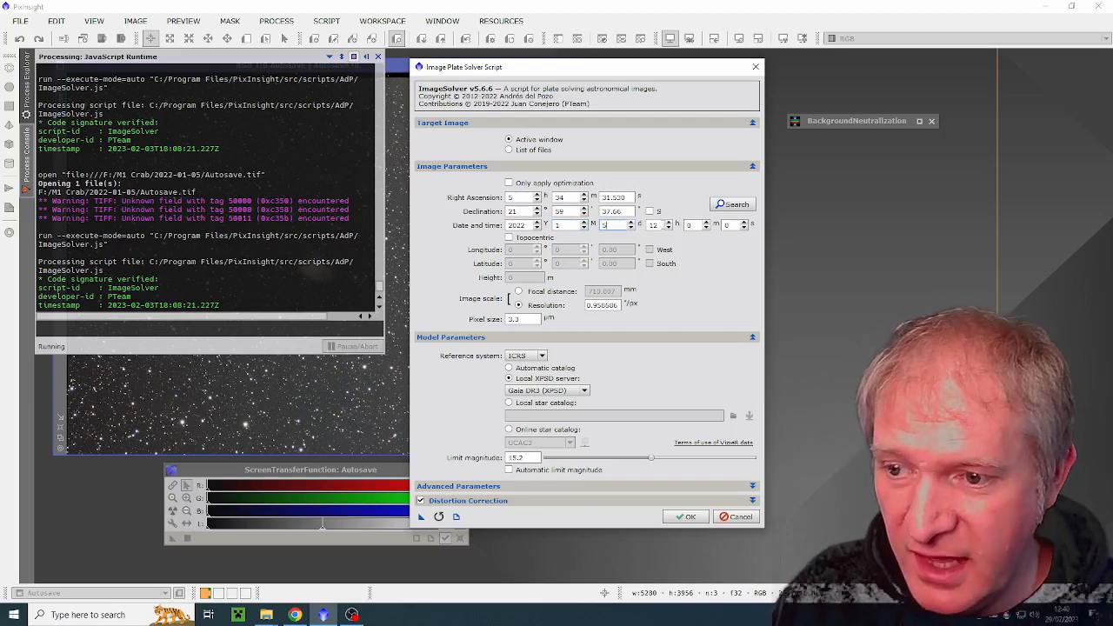
key(Tab)
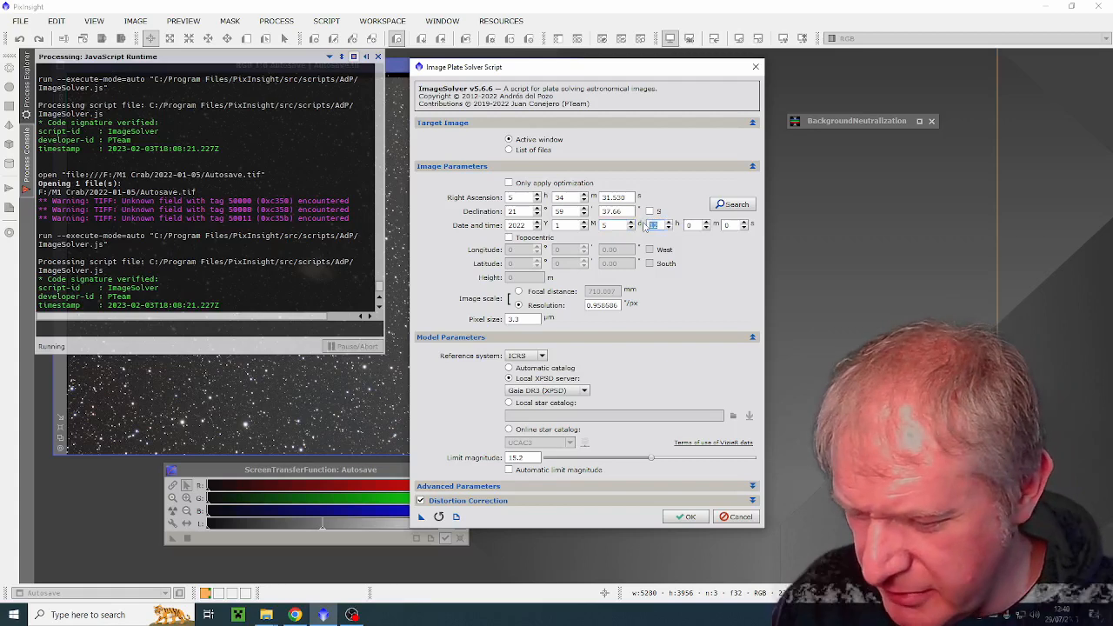
Step: Search online coordinates for M 1 and apply the MESSIER 001 entry's coordinates to the image parameters
click(732, 204)
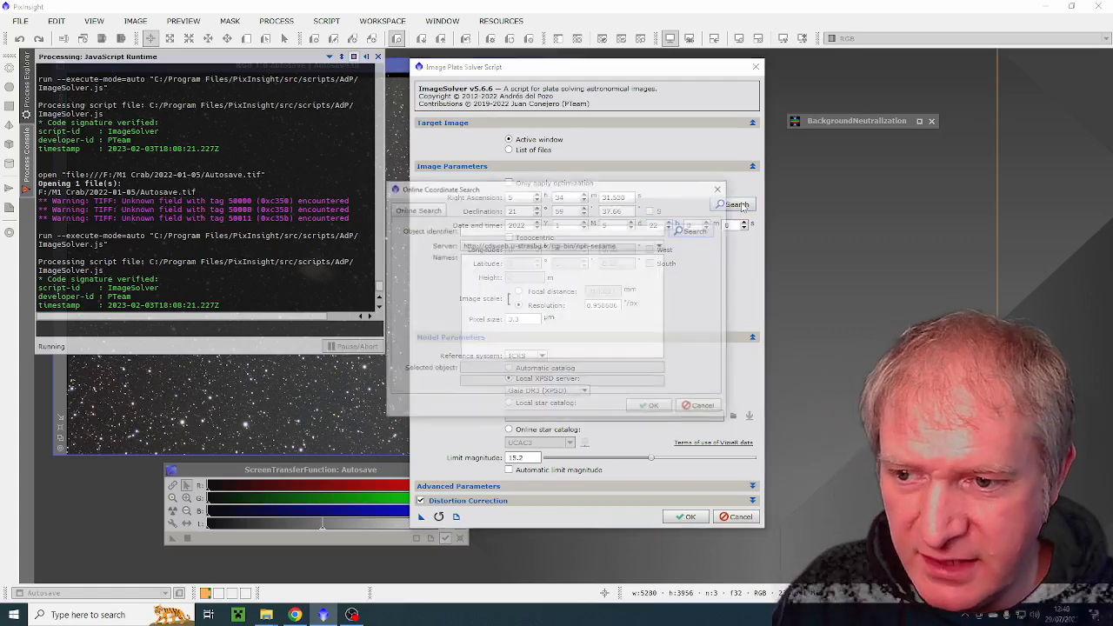
click(520, 228)
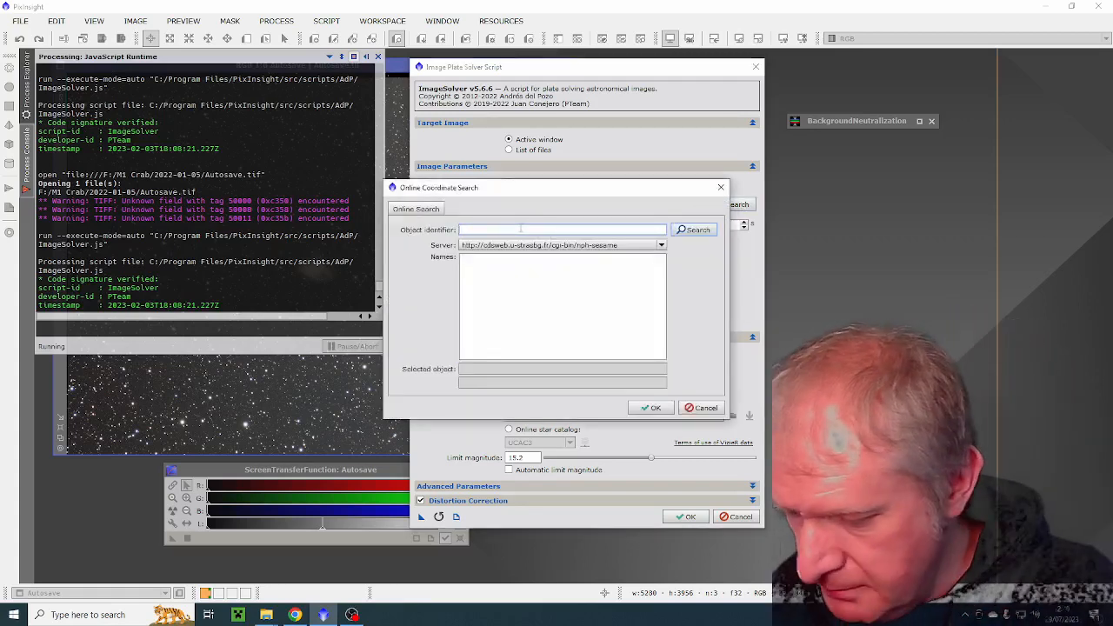
text(M 1)
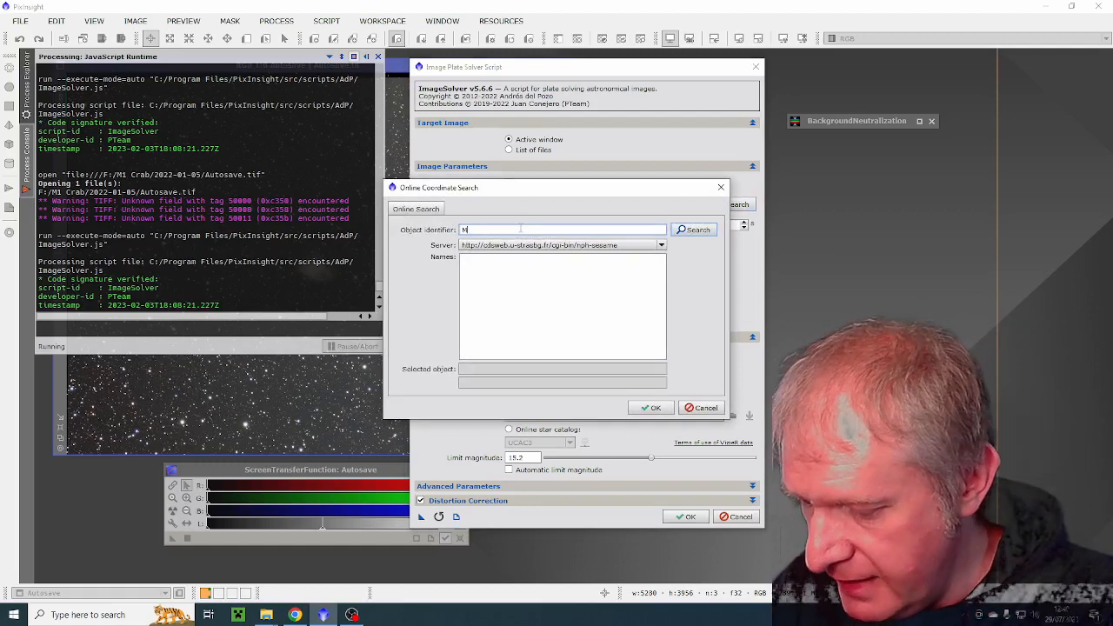
click(683, 231)
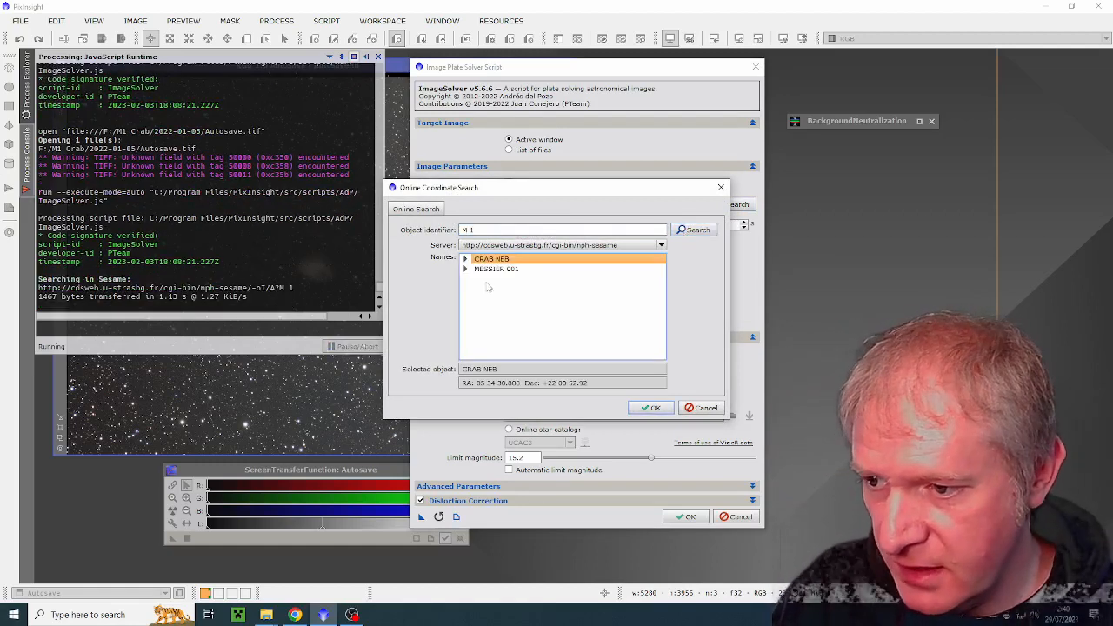
click(495, 269)
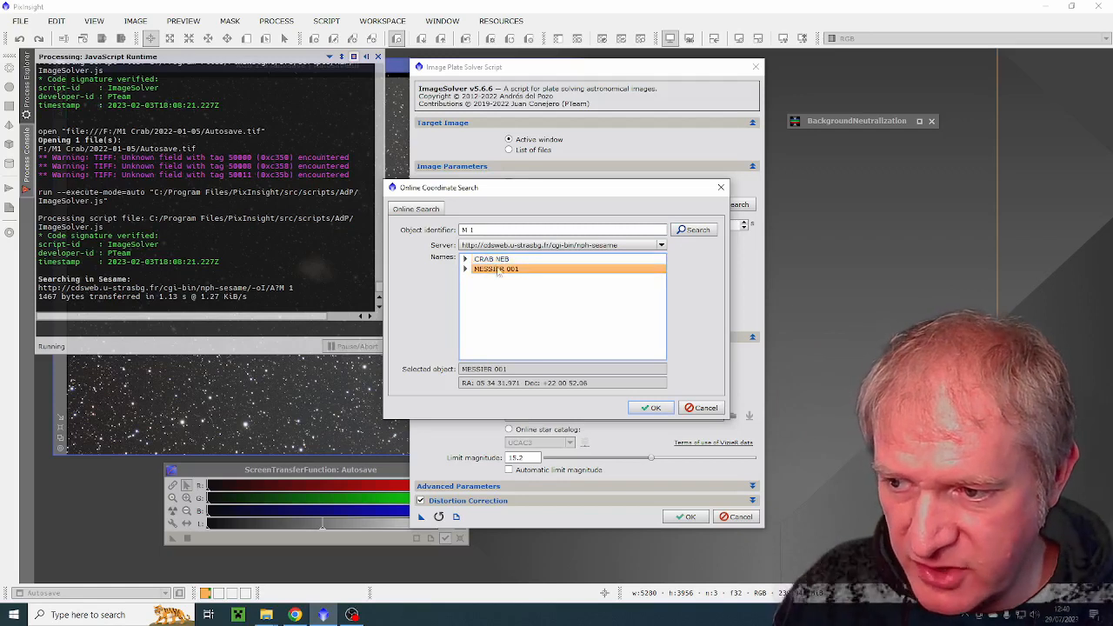
click(653, 408)
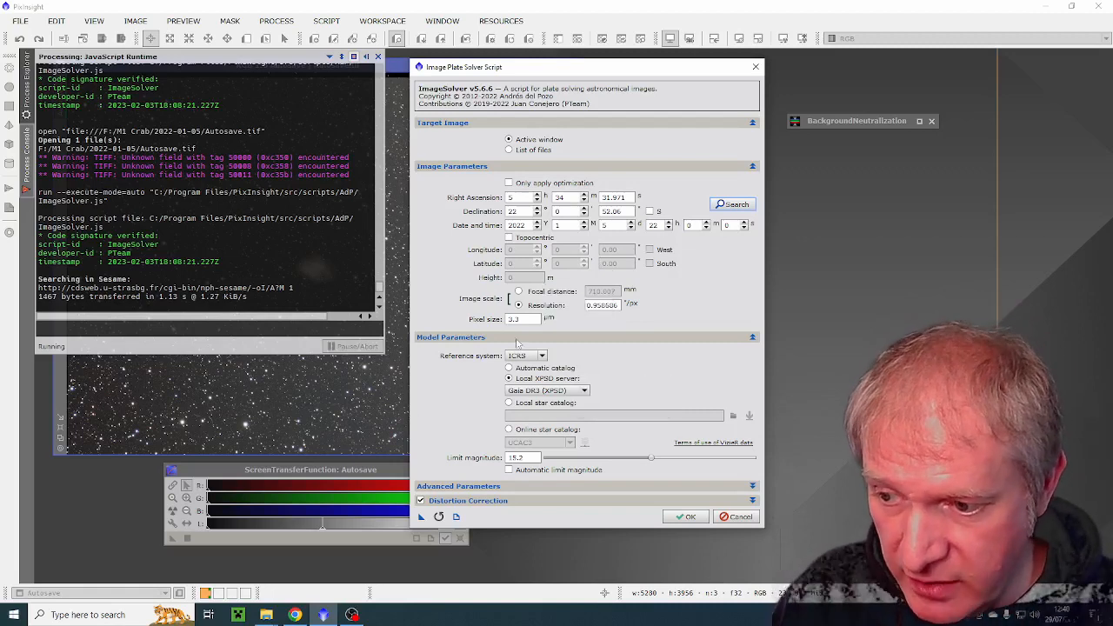
Step: Select Gaia DR3 (XPSD) as the local XPSD server and run the plate solve on the Autosave image
click(554, 391)
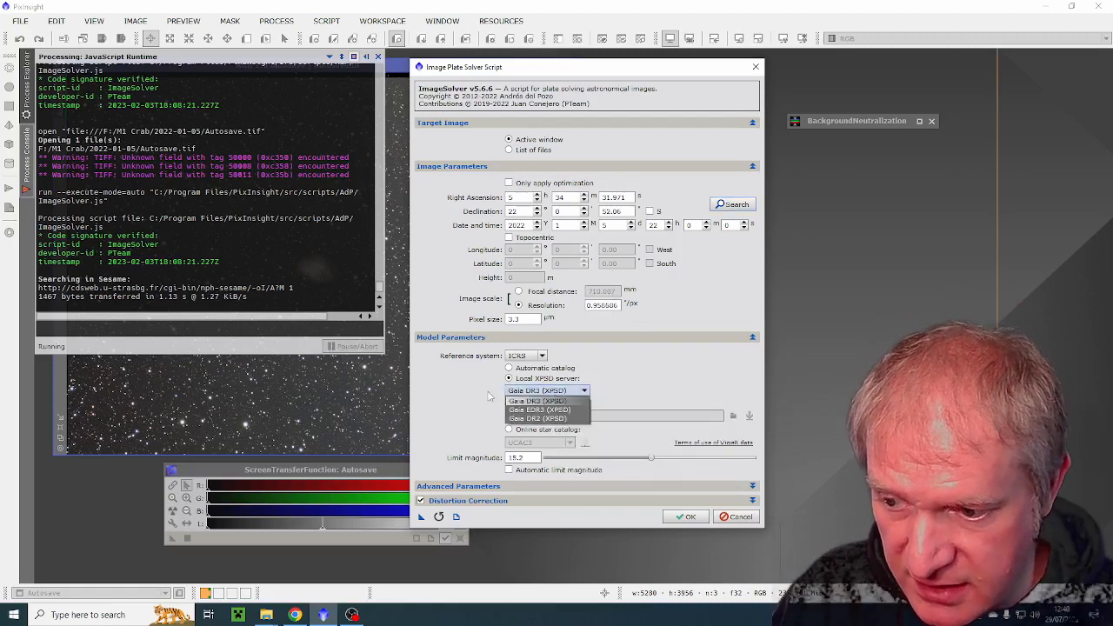
click(529, 400)
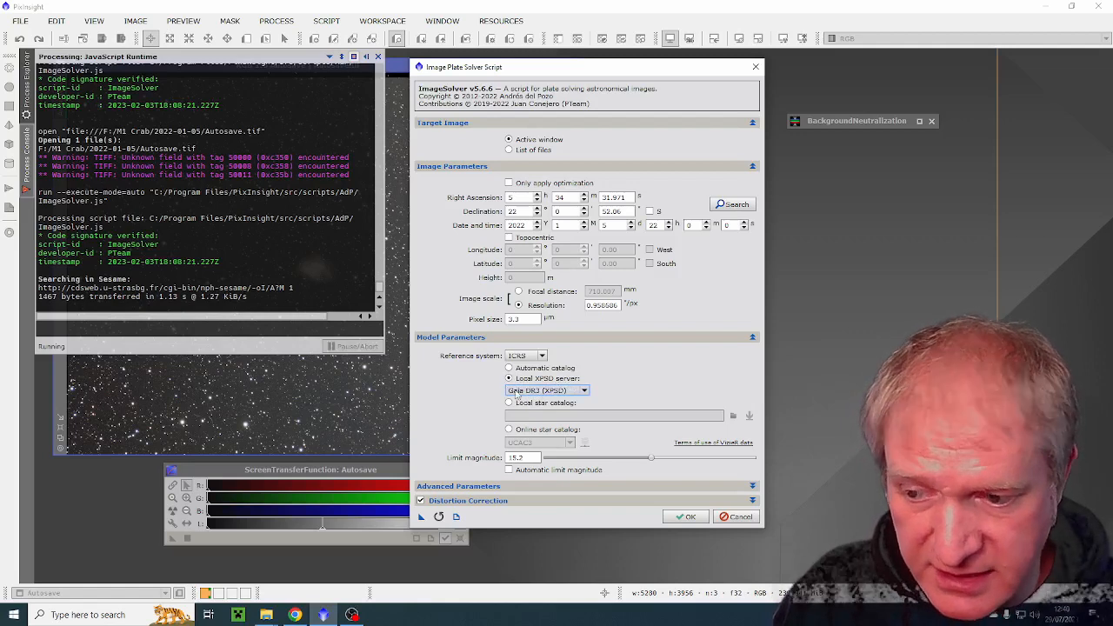
click(686, 516)
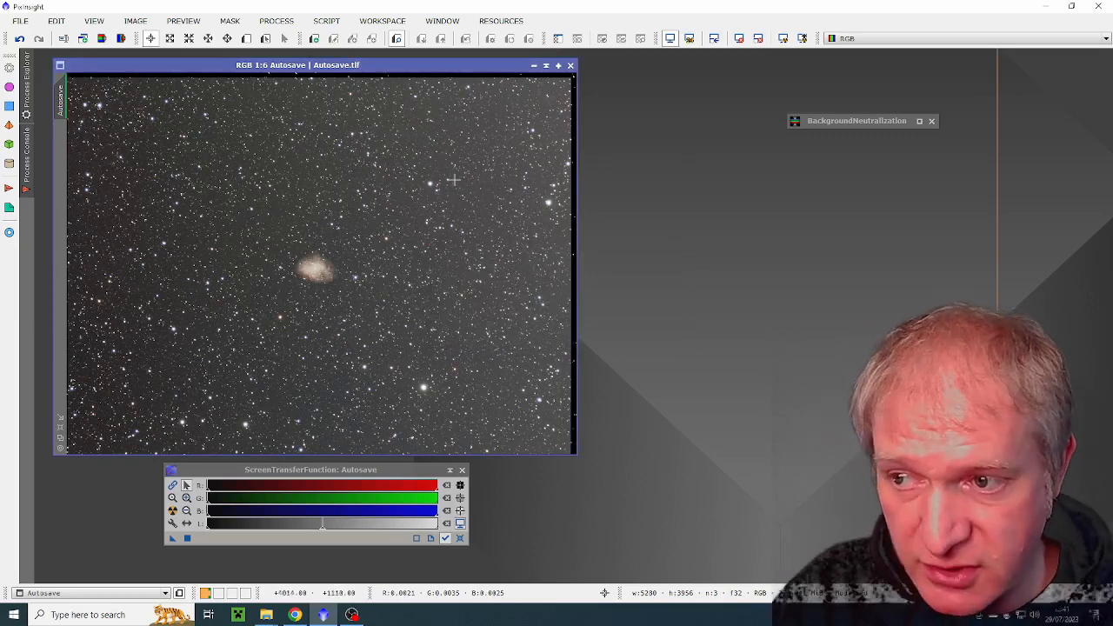
Step: Close the Autosave image without saving and load the single light frame L_2022-01-05_21-48-57 from the 2022-01-05 folder
click(571, 66)
click(530, 338)
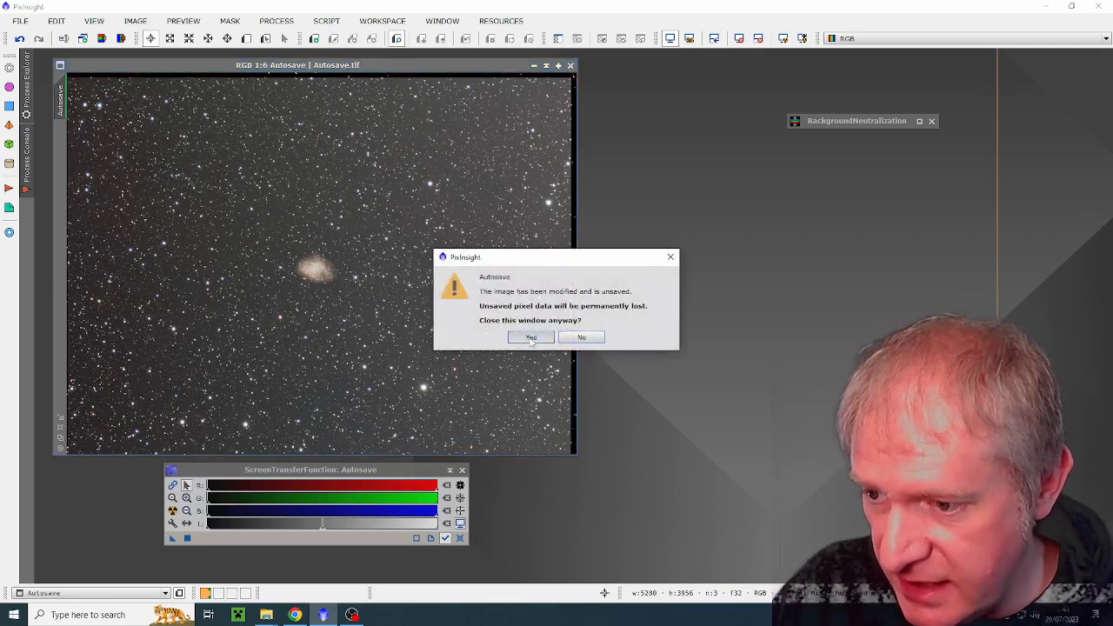
mouse_move(261, 617)
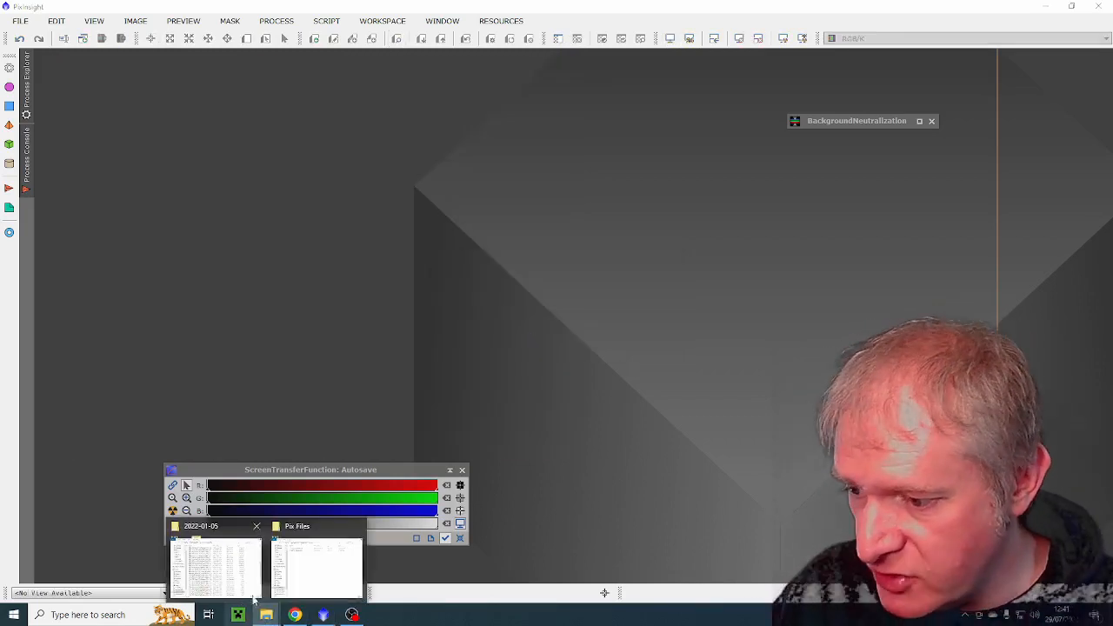
click(228, 566)
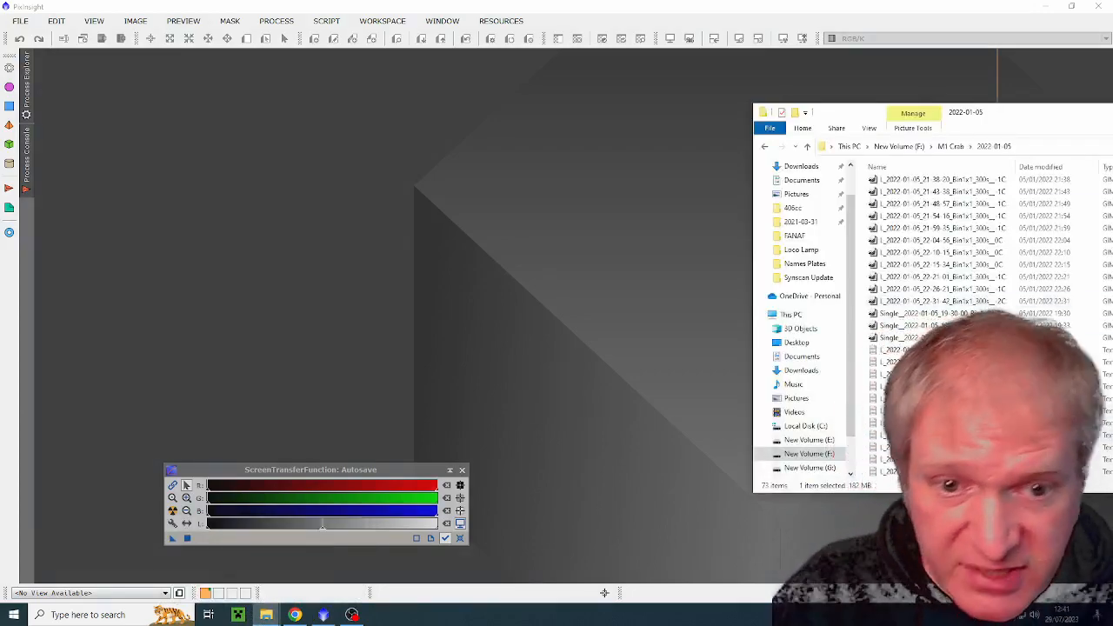
drag(1112, 113, 894, 79)
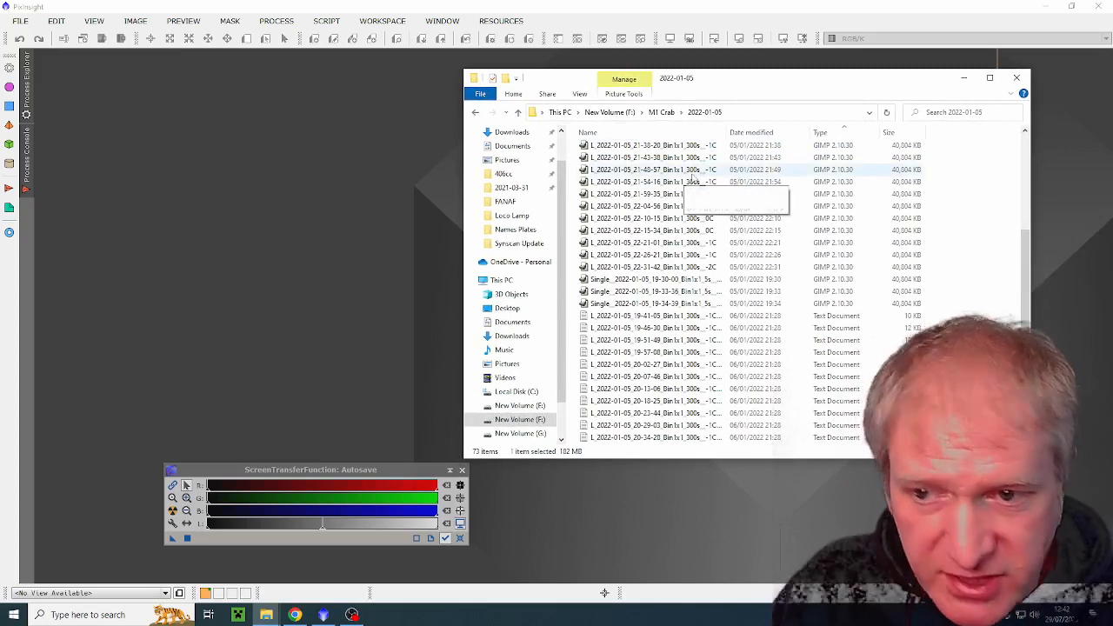
click(595, 170)
drag(573, 174, 122, 130)
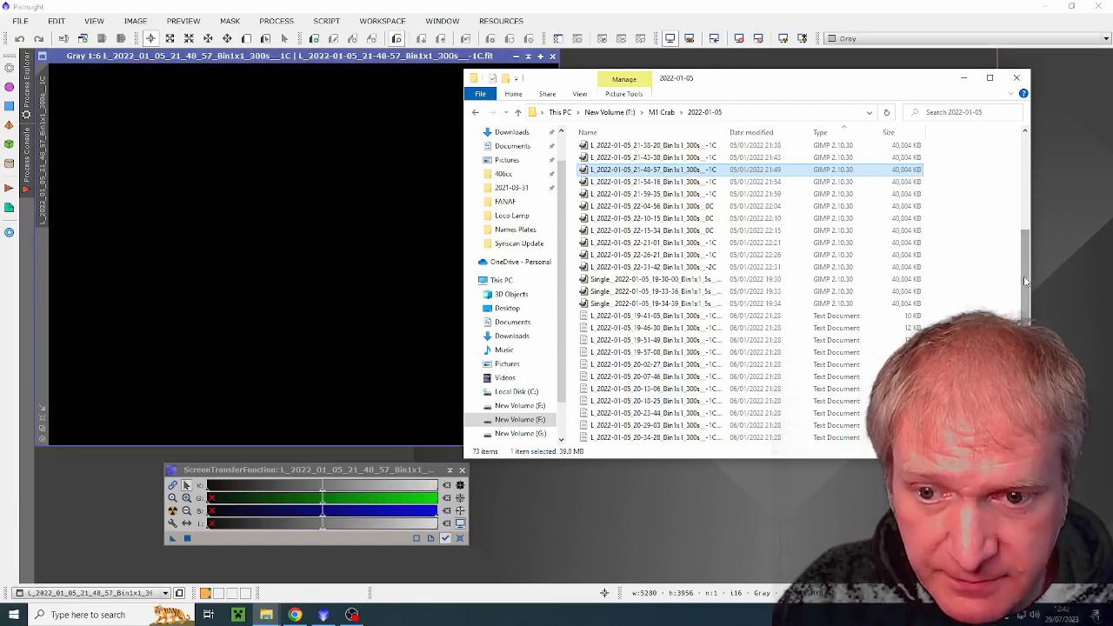
Step: Load Autosave.tif from the 2022-01-05 folder again and minimize the folder window
scroll(908, 278, down, 8)
click(768, 428)
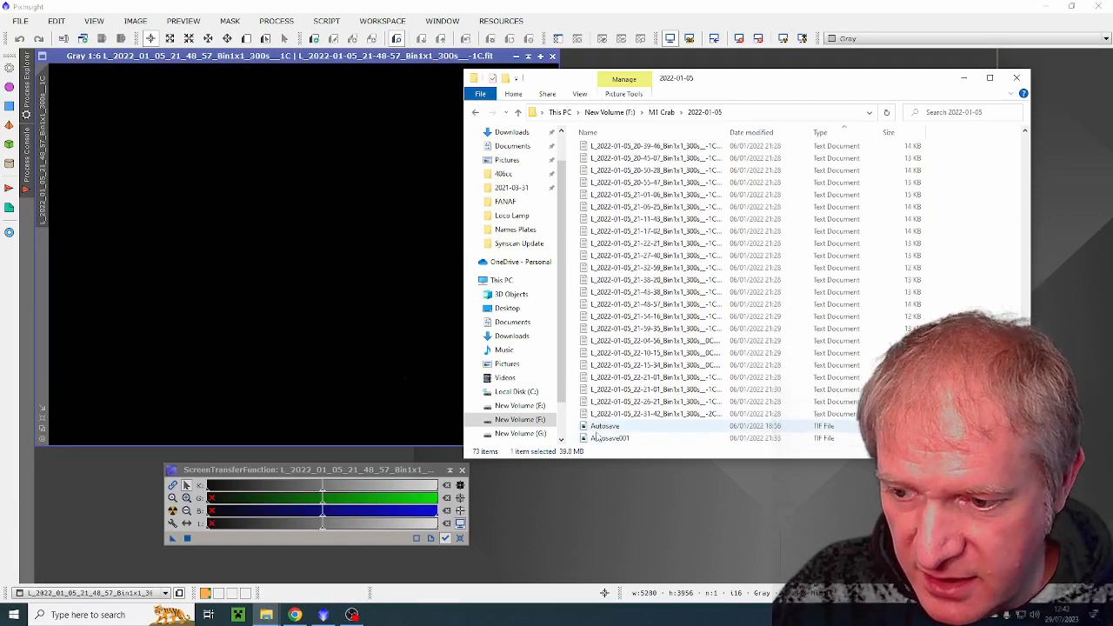
drag(609, 426, 225, 295)
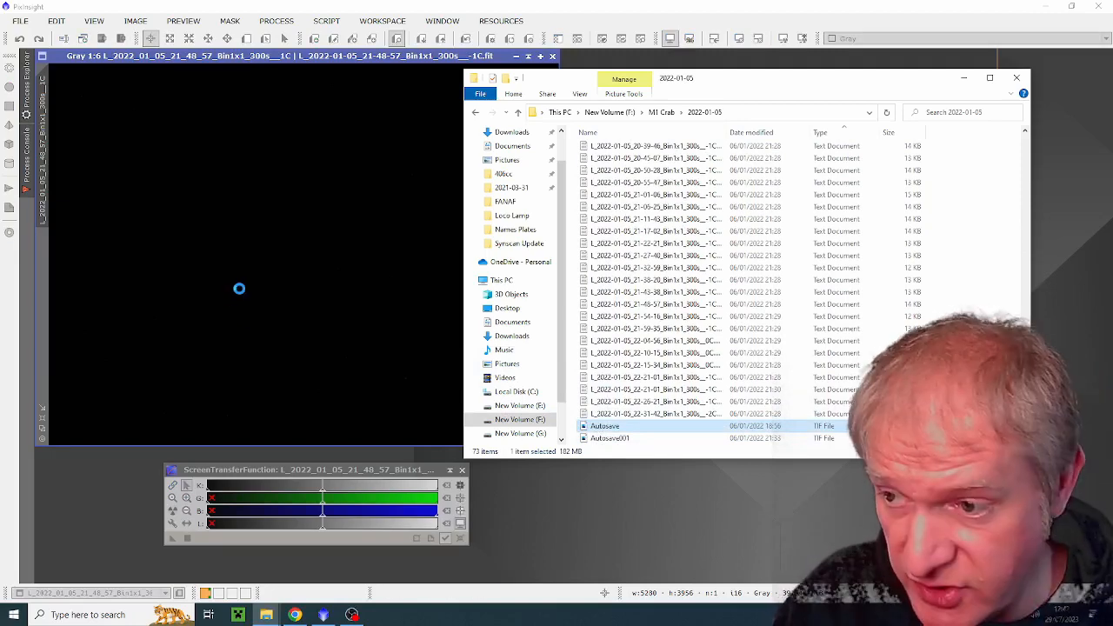
click(965, 77)
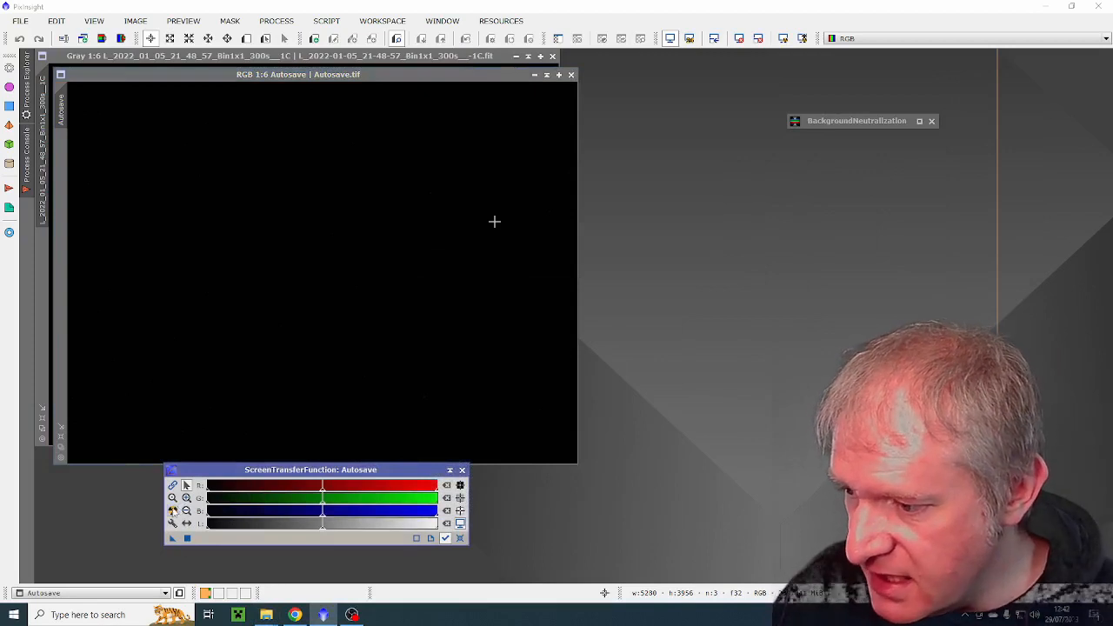
Step: Auto-stretch the display of the Autosave image and the single light frame, arranging both windows side by side
click(171, 510)
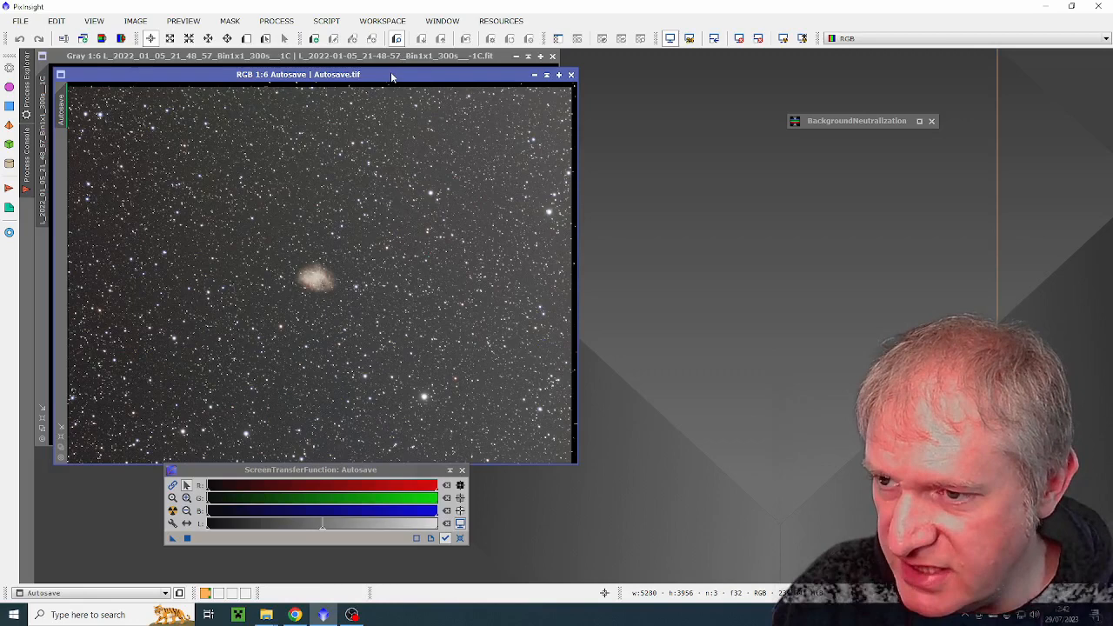
drag(391, 77, 851, 163)
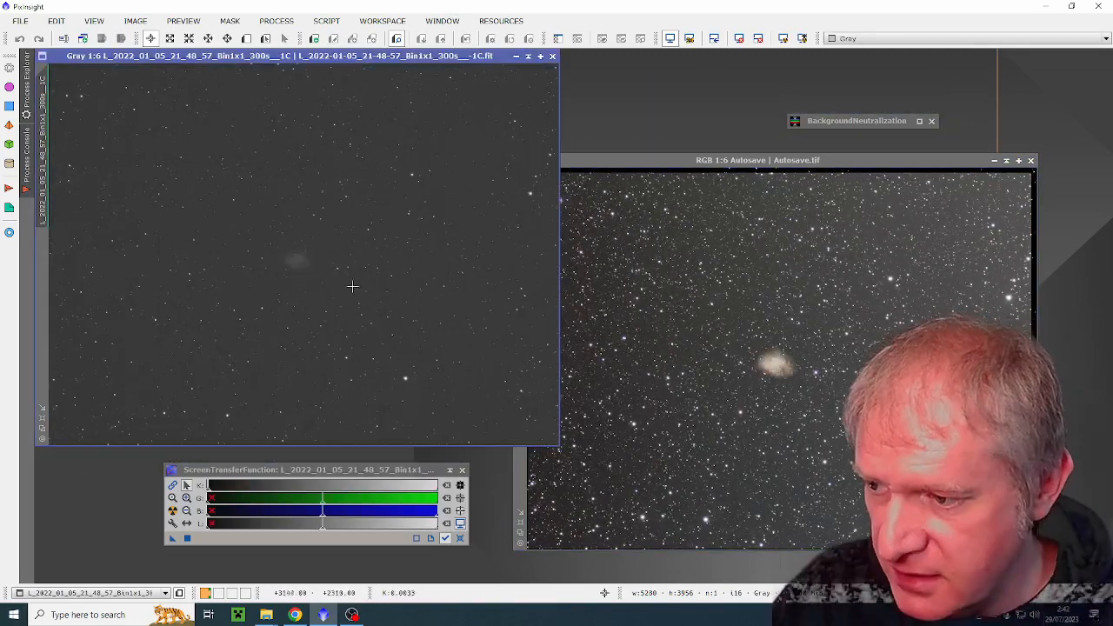
click(350, 287)
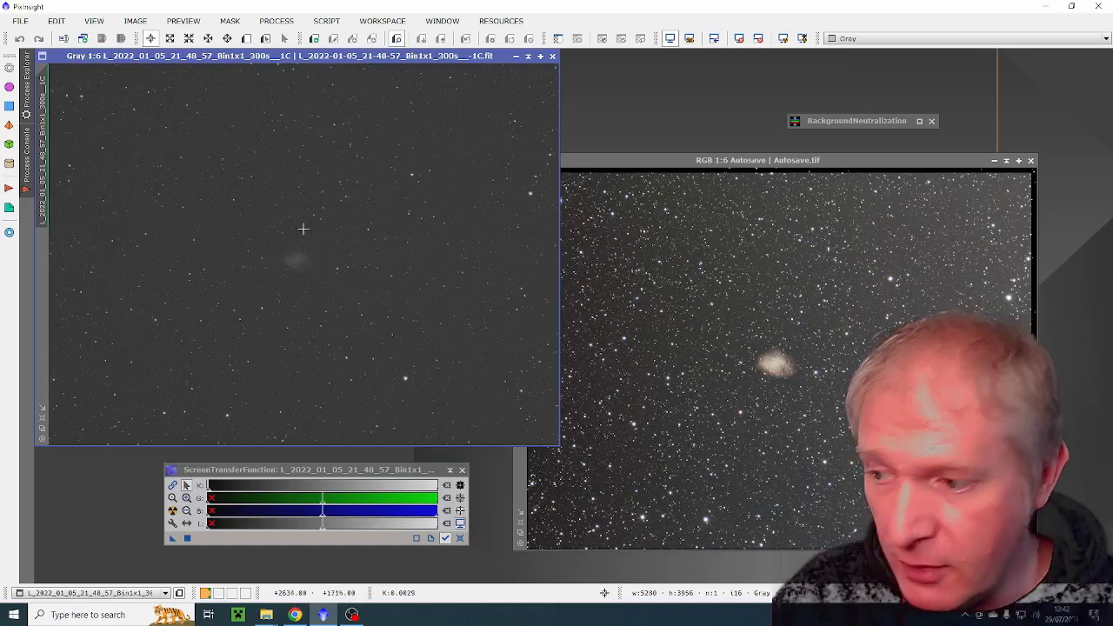
drag(341, 57, 355, 68)
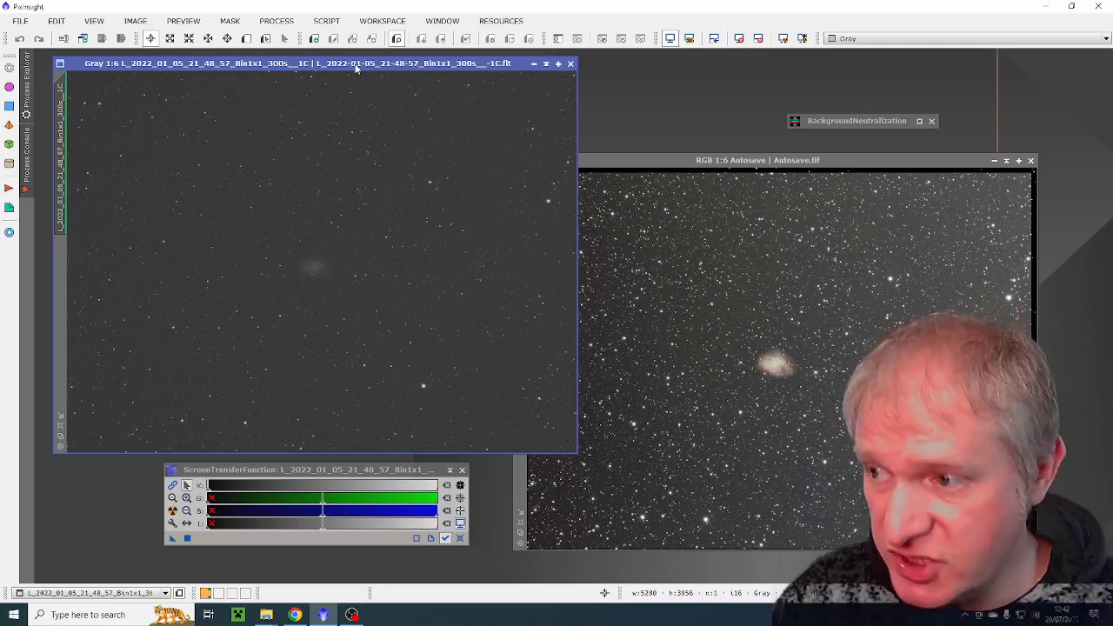
Step: Open the FITSHeader process and examine the header keywords of the 21_48_57 light frame and of the Autosave image
click(276, 20)
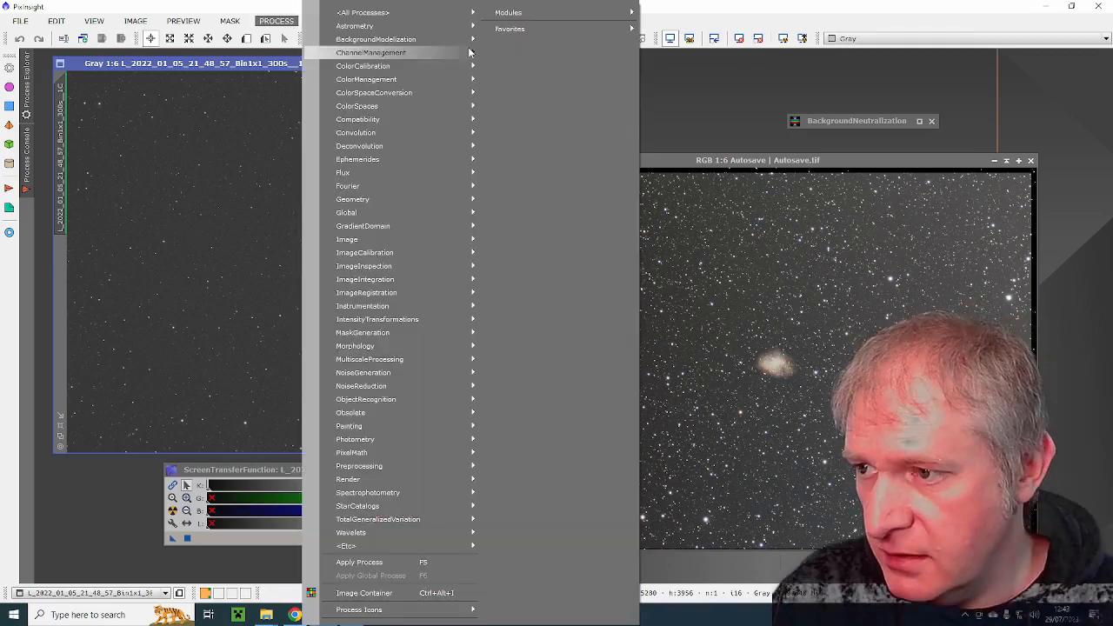
mouse_move(363, 12)
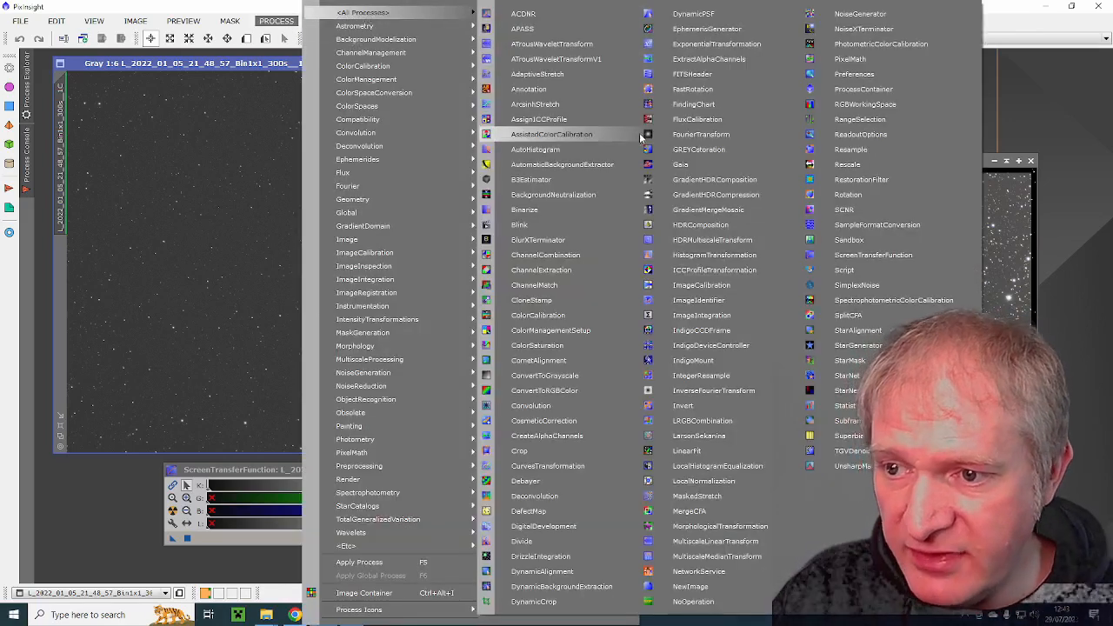
click(691, 75)
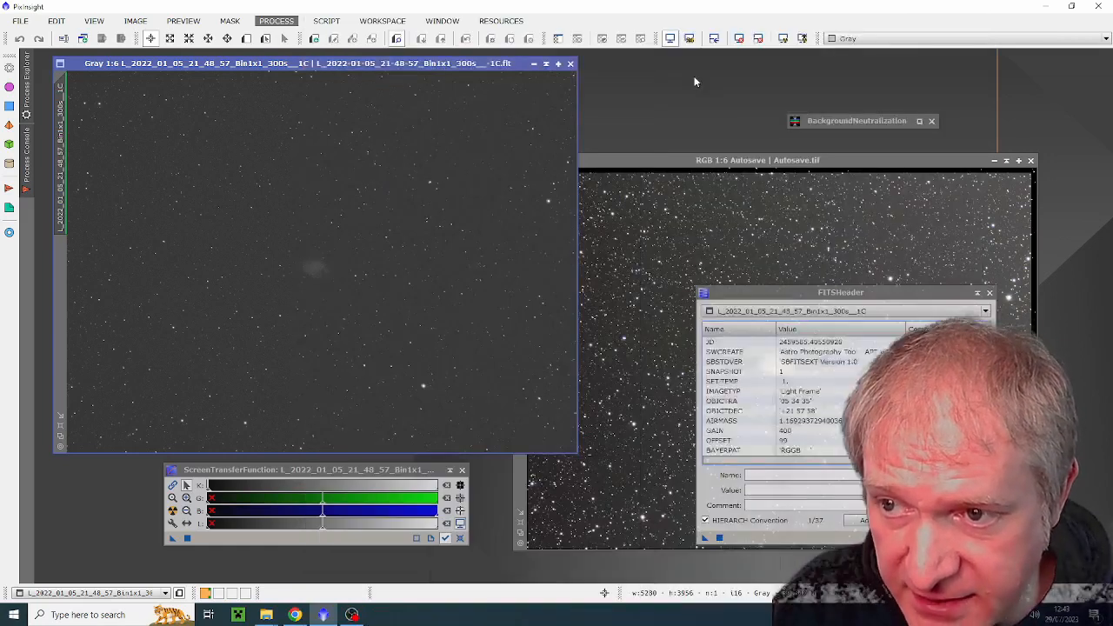
click(382, 119)
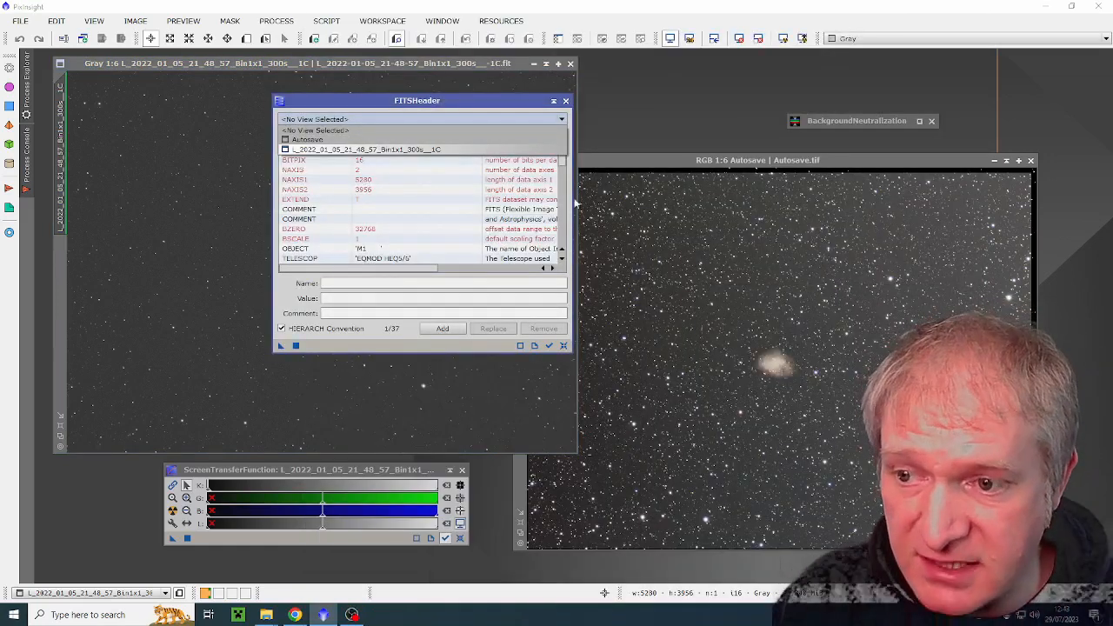
click(365, 150)
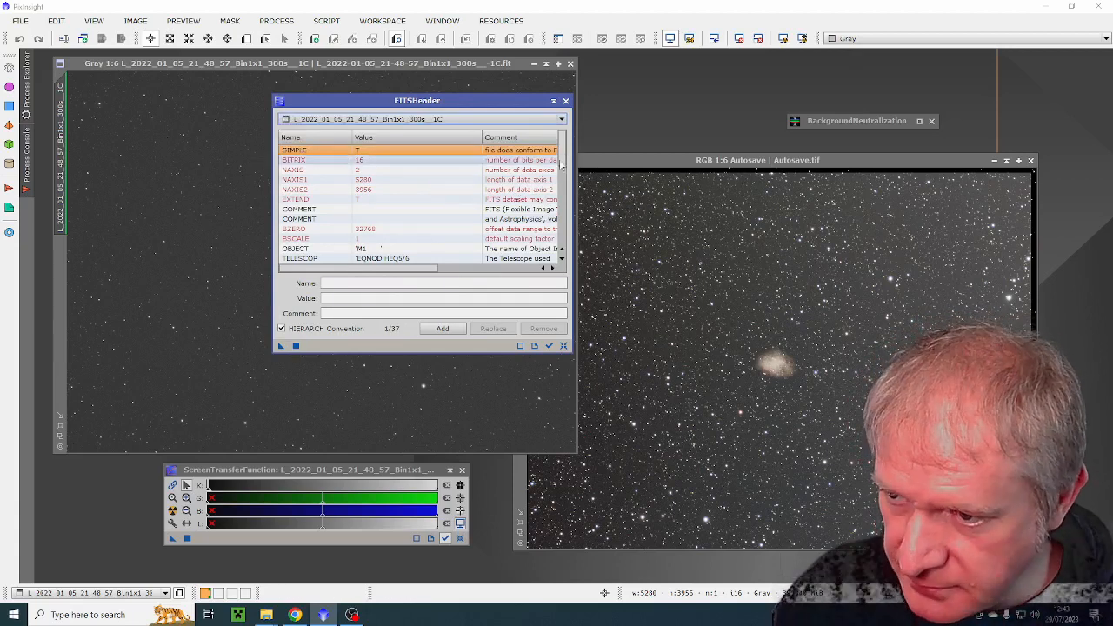
drag(560, 152, 562, 218)
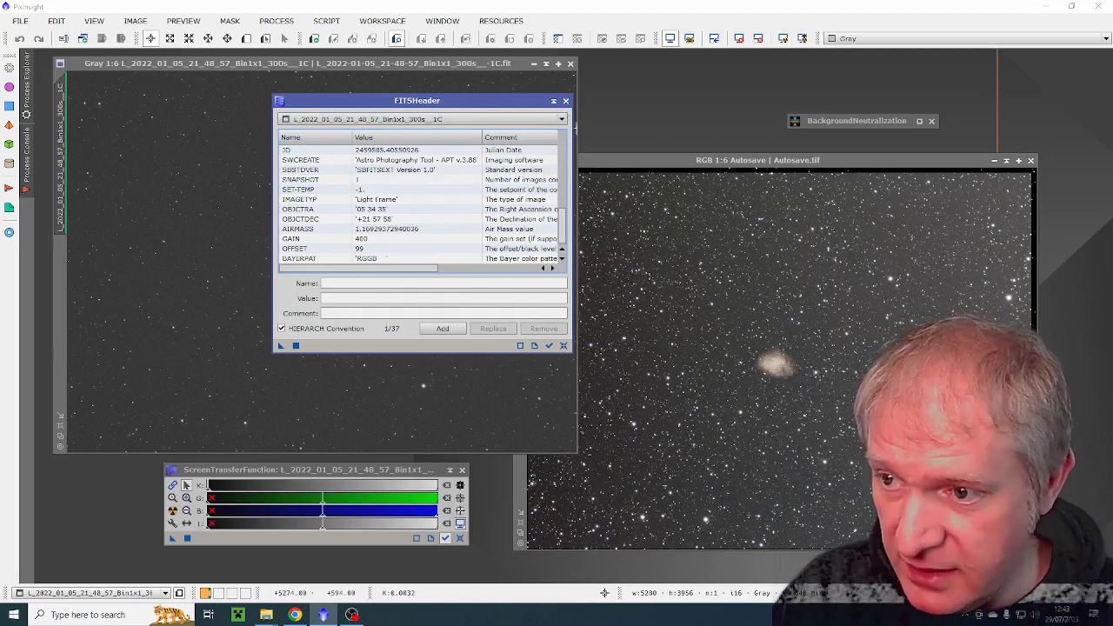
click(484, 119)
click(469, 140)
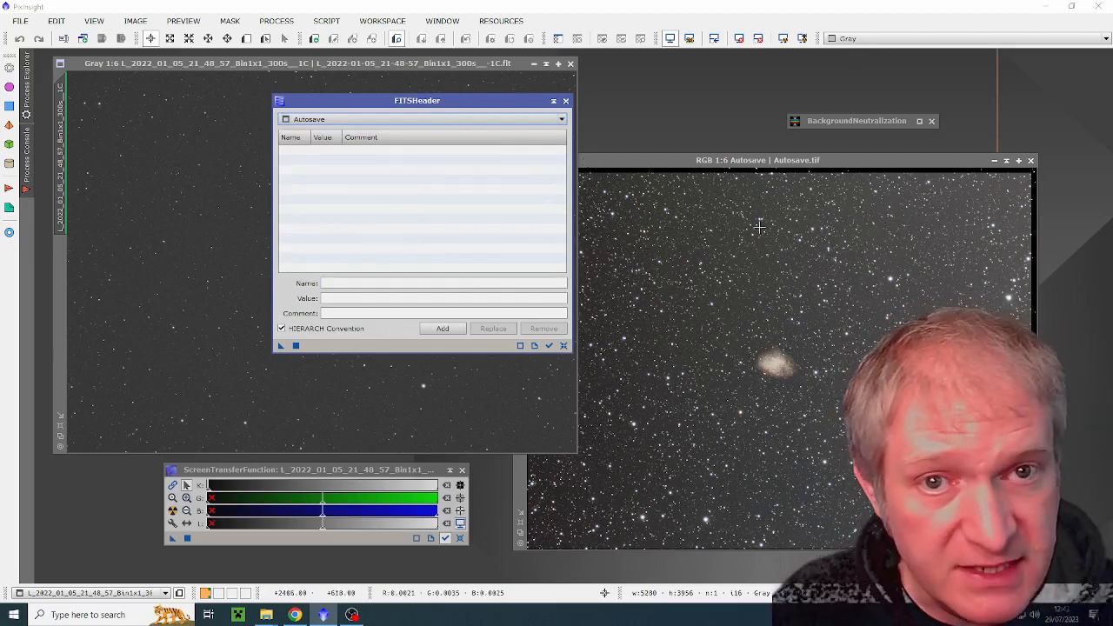
Step: Load the 21_48_57 light frame's keywords in FITSHeader and apply them to the Autosave image
click(456, 118)
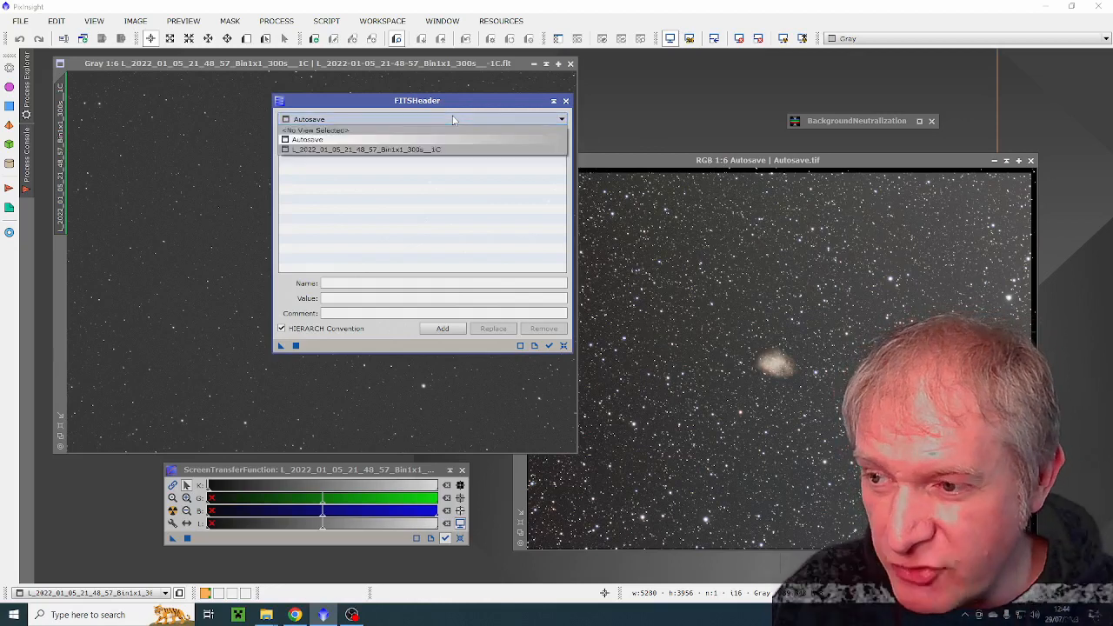
click(370, 151)
drag(477, 101, 489, 58)
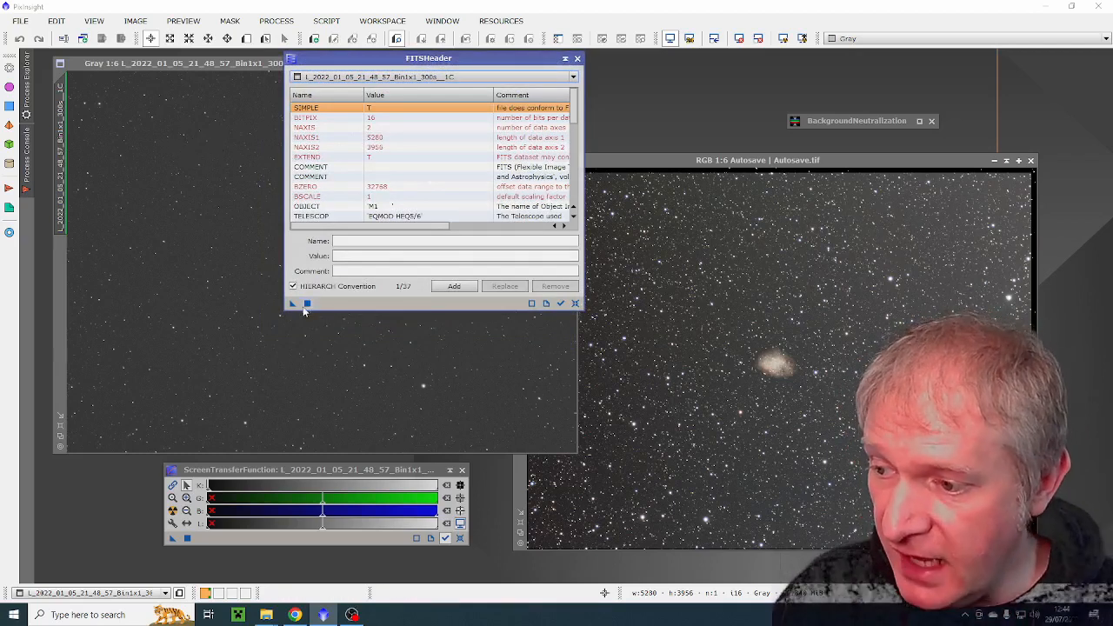
drag(292, 303, 722, 284)
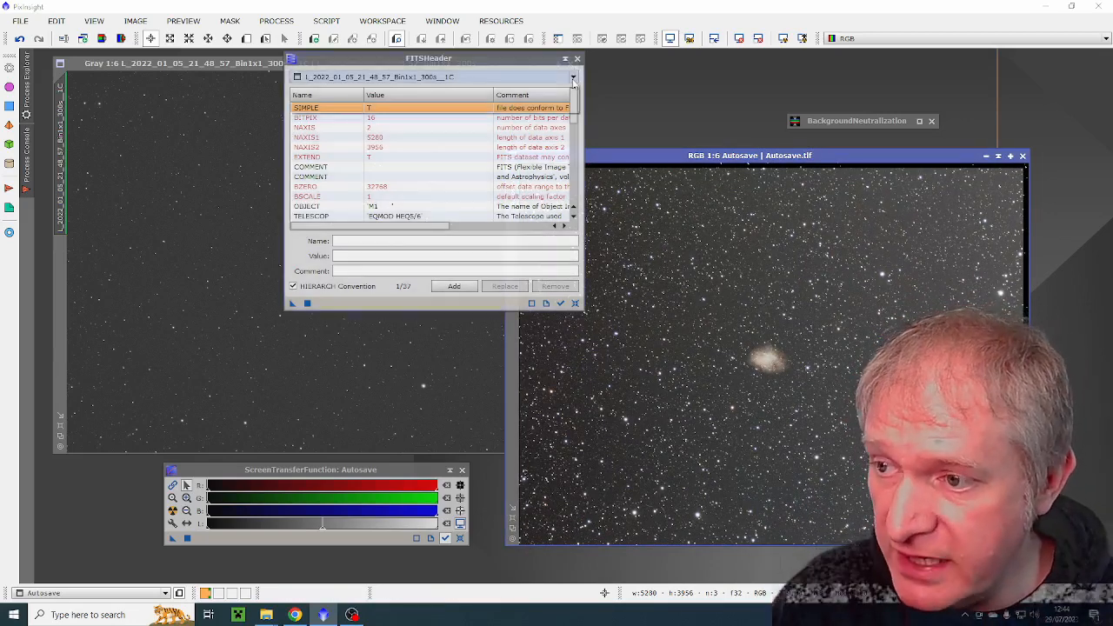
Step: Examine the Autosave image's FITS header for the copied date, pixel size and object coordinate keywords
click(490, 77)
click(321, 97)
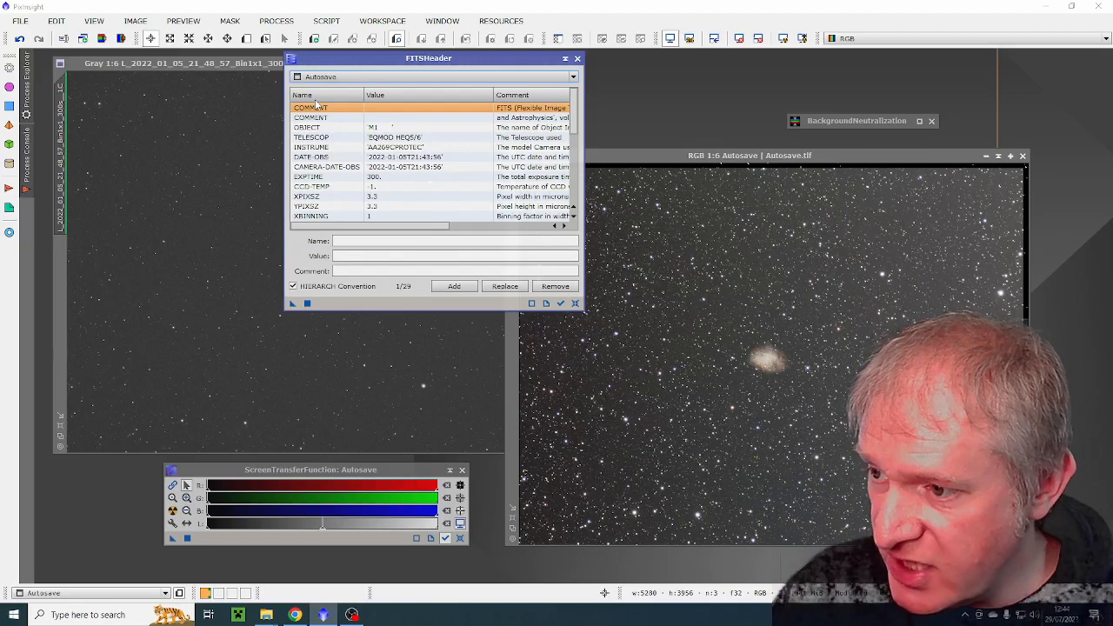
scroll(432, 146, down, 2)
drag(573, 111, 571, 111)
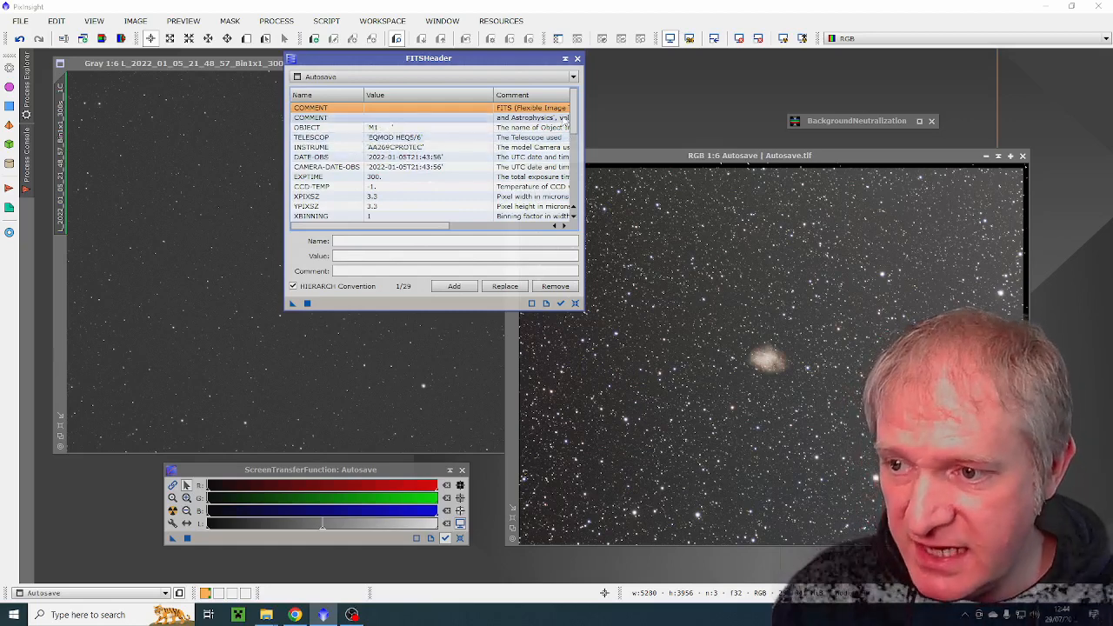
drag(576, 119, 575, 199)
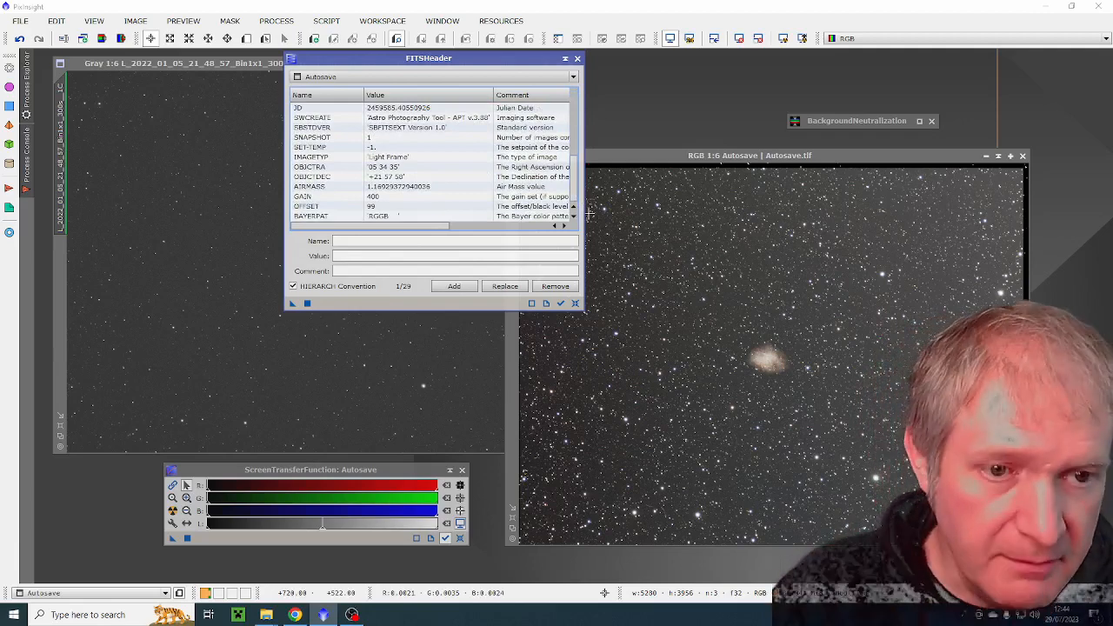
Step: Close FITSHeader and the single light frame, and move the Autosave window into the freed workspace area
click(577, 58)
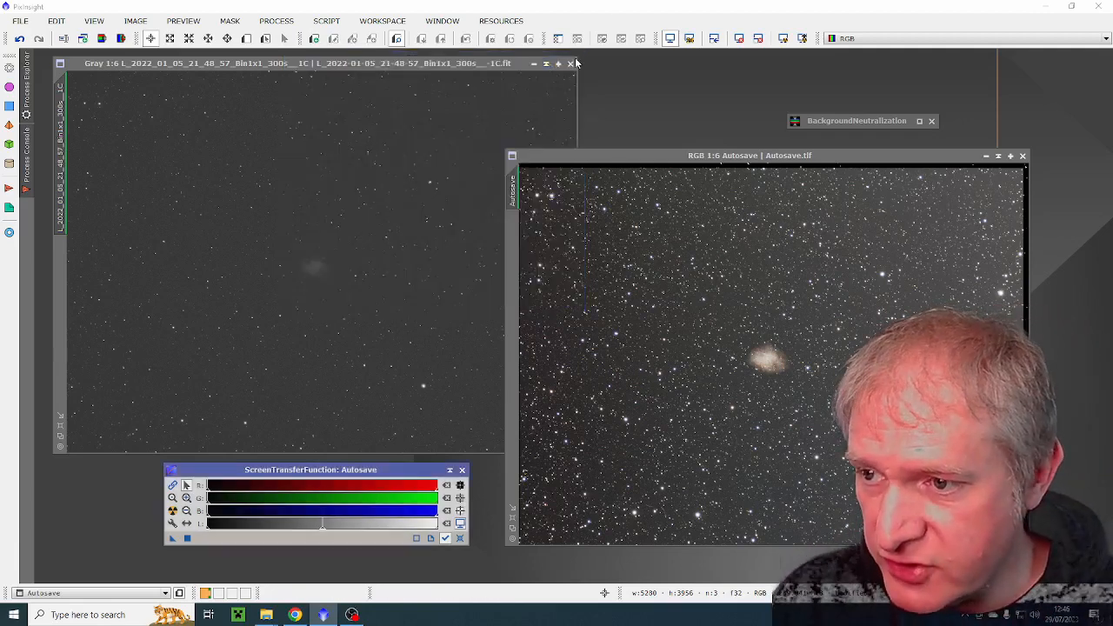
click(571, 64)
drag(605, 157, 162, 67)
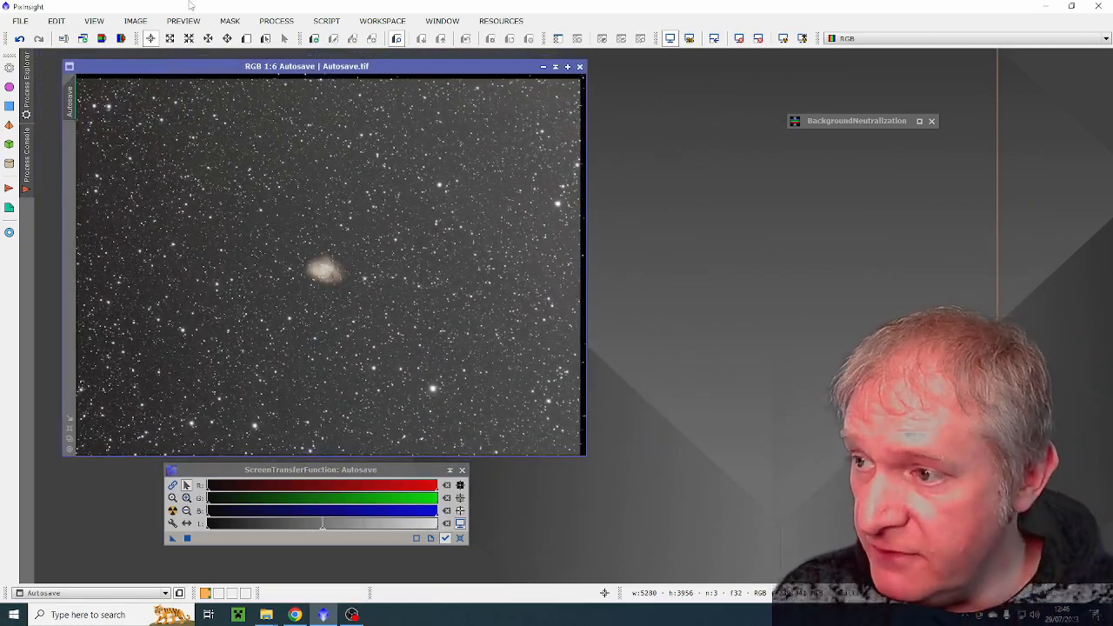
Step: Plate solve the Autosave image with the ImageSolver script, using the local XPSD server with the Gaia DR3 (XPSD) catalog
click(329, 21)
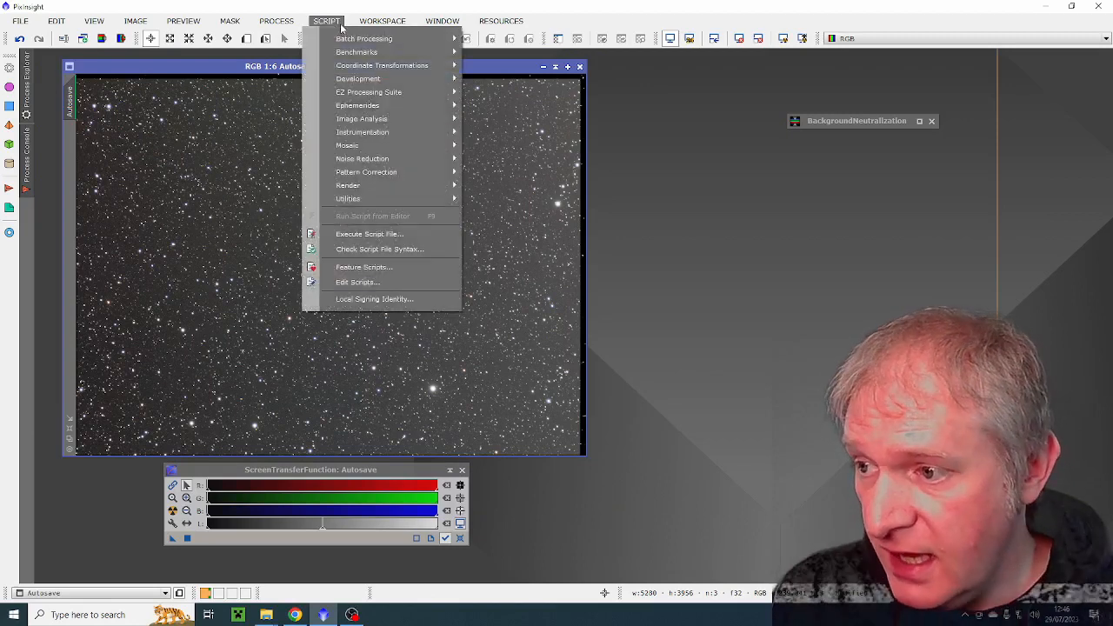
mouse_move(417, 118)
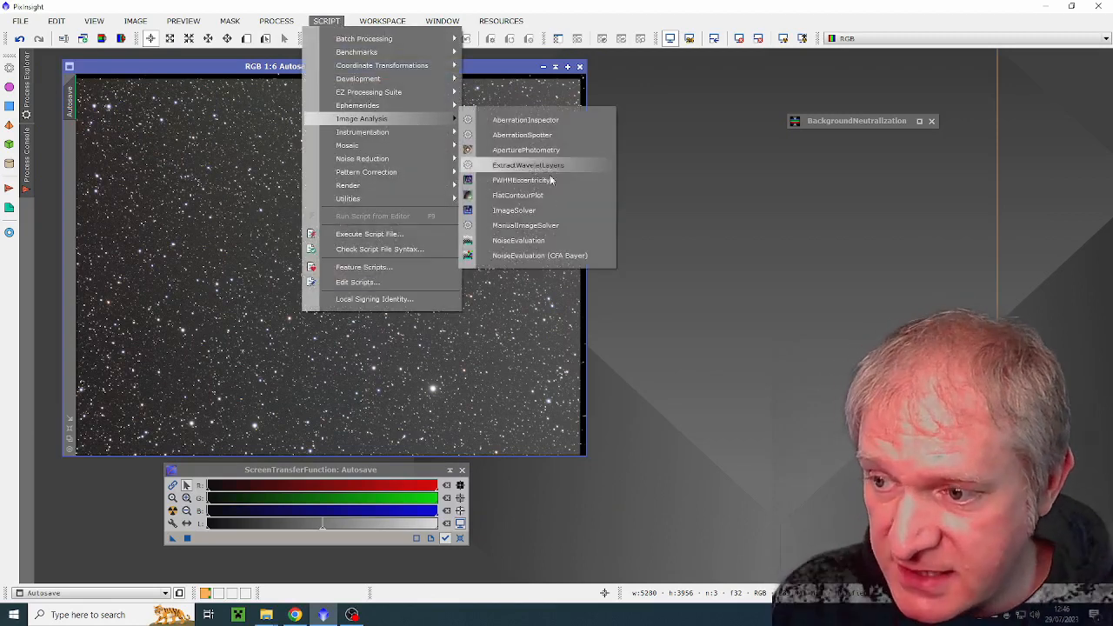
click(524, 212)
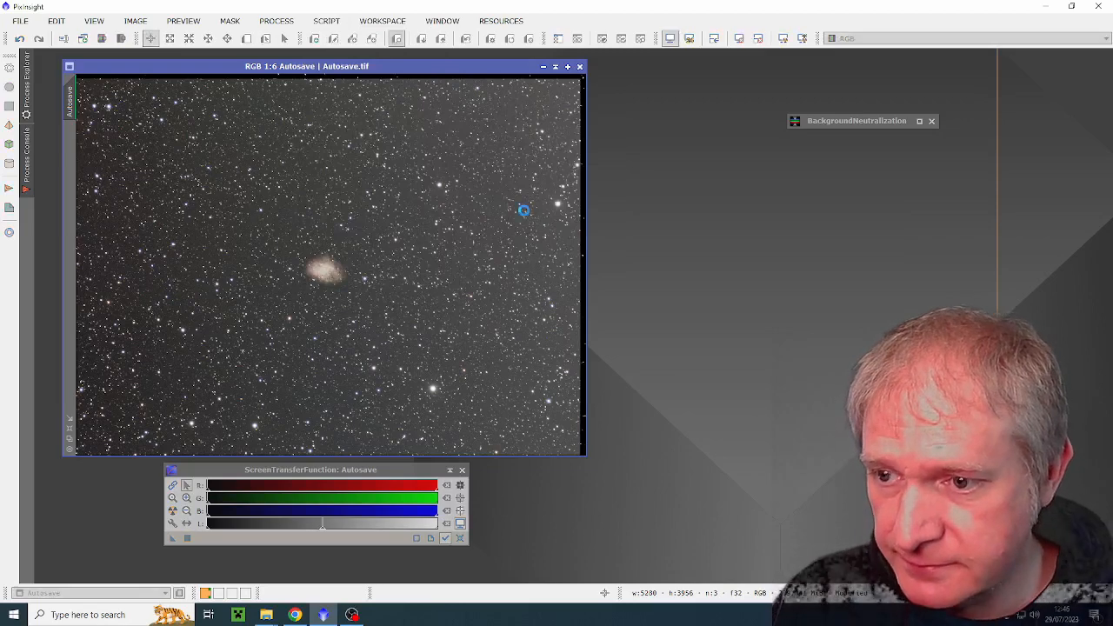
drag(634, 78, 741, 69)
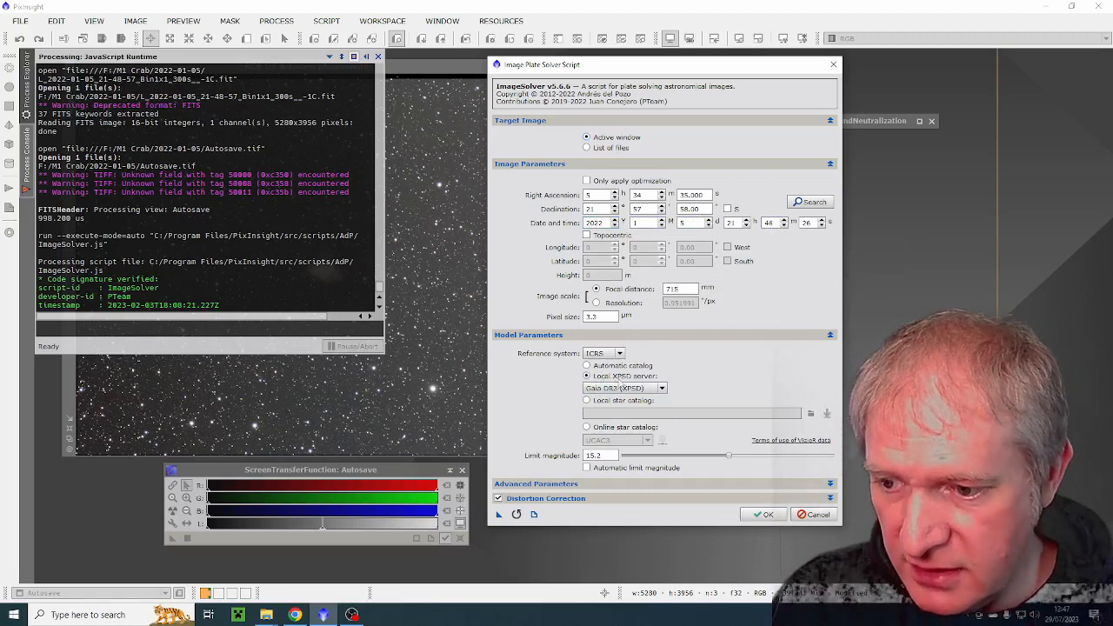
click(661, 388)
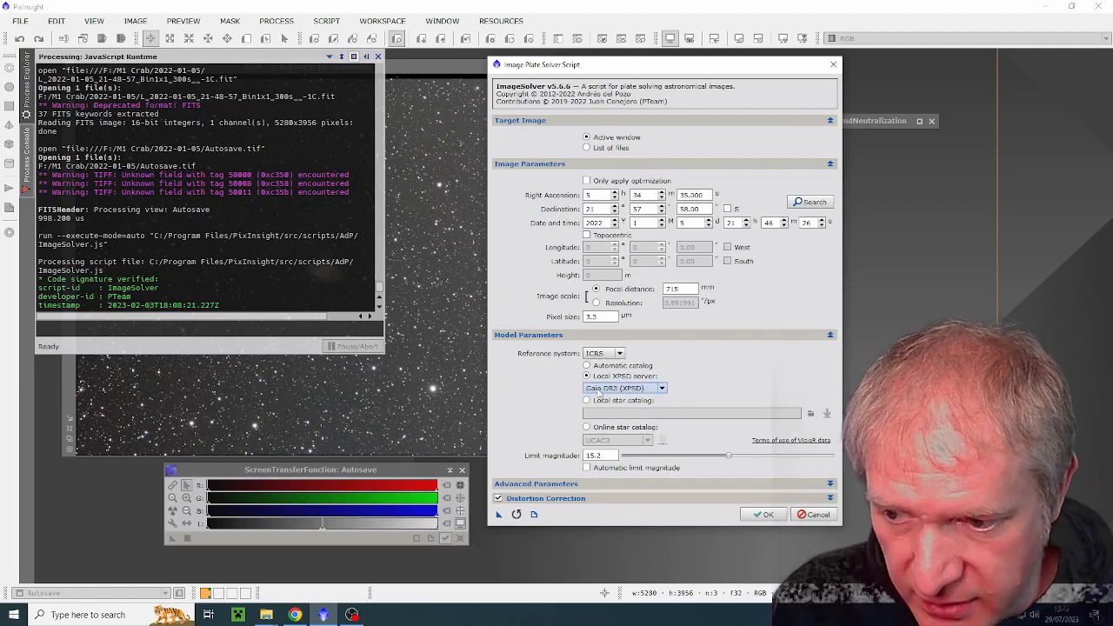
click(763, 514)
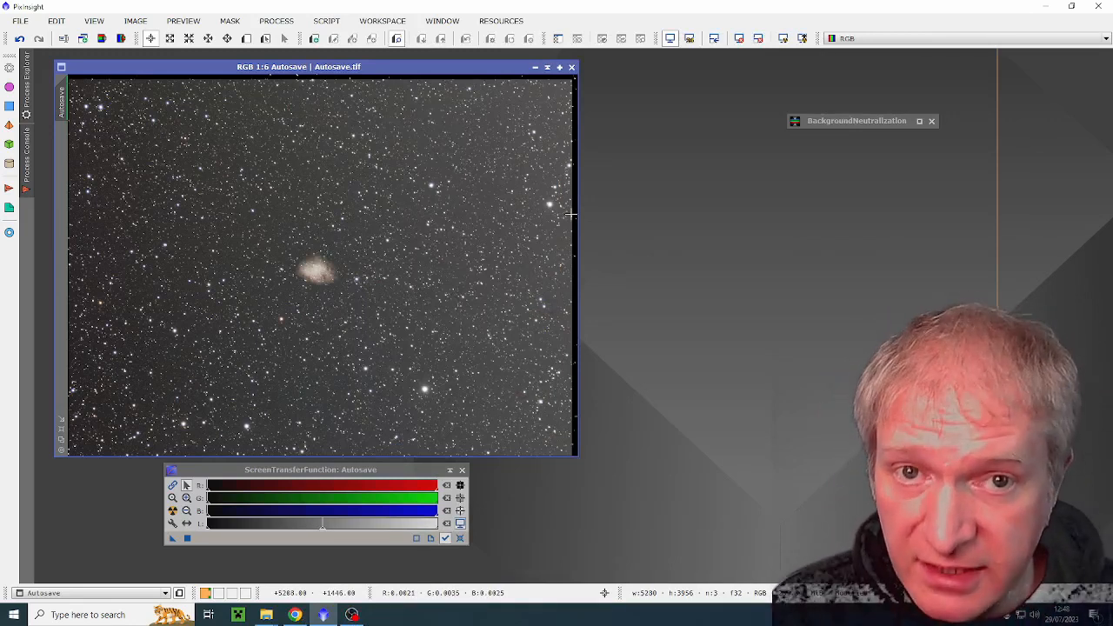
Step: Run PhotometricColorCalibration on the Autosave image with the APASS DR10 (XPSD) catalog
click(277, 20)
mouse_move(376, 14)
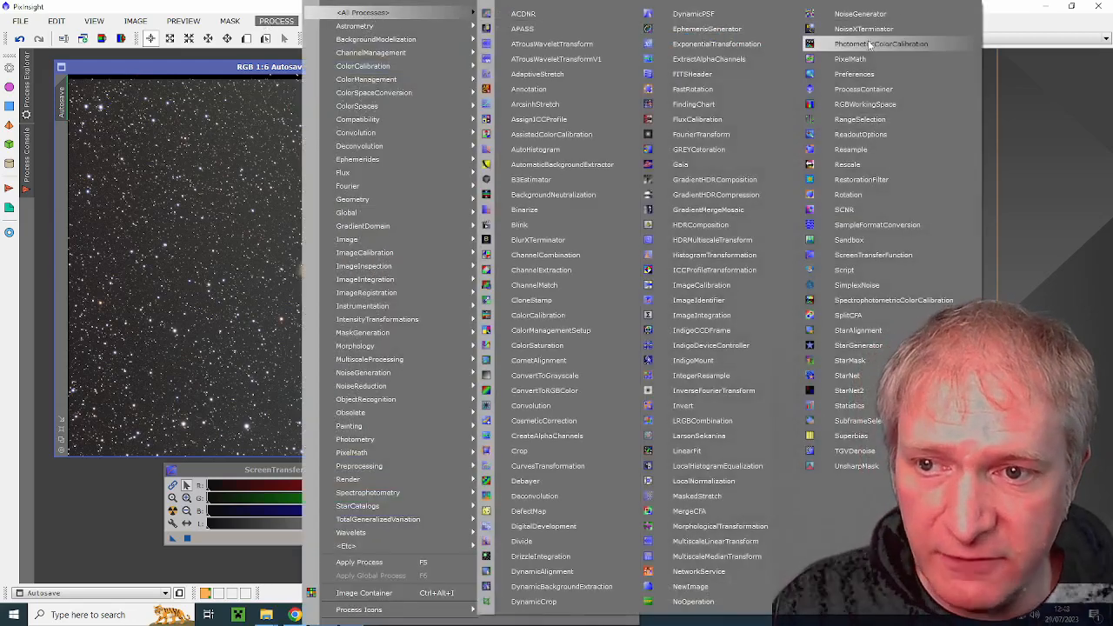
click(868, 44)
drag(830, 63, 881, 75)
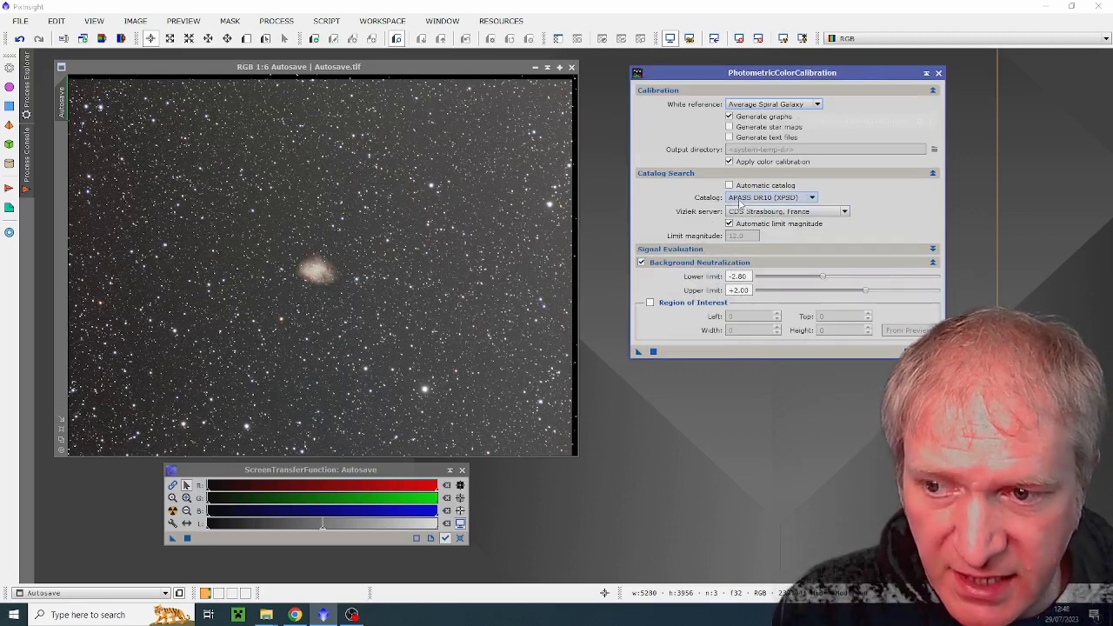
click(763, 198)
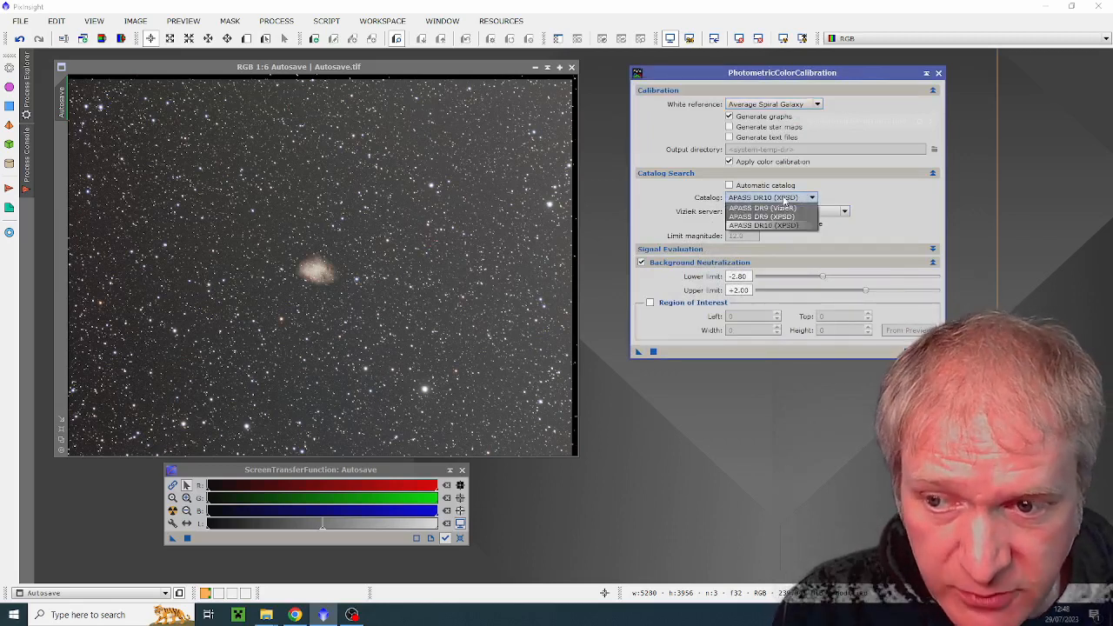
click(767, 228)
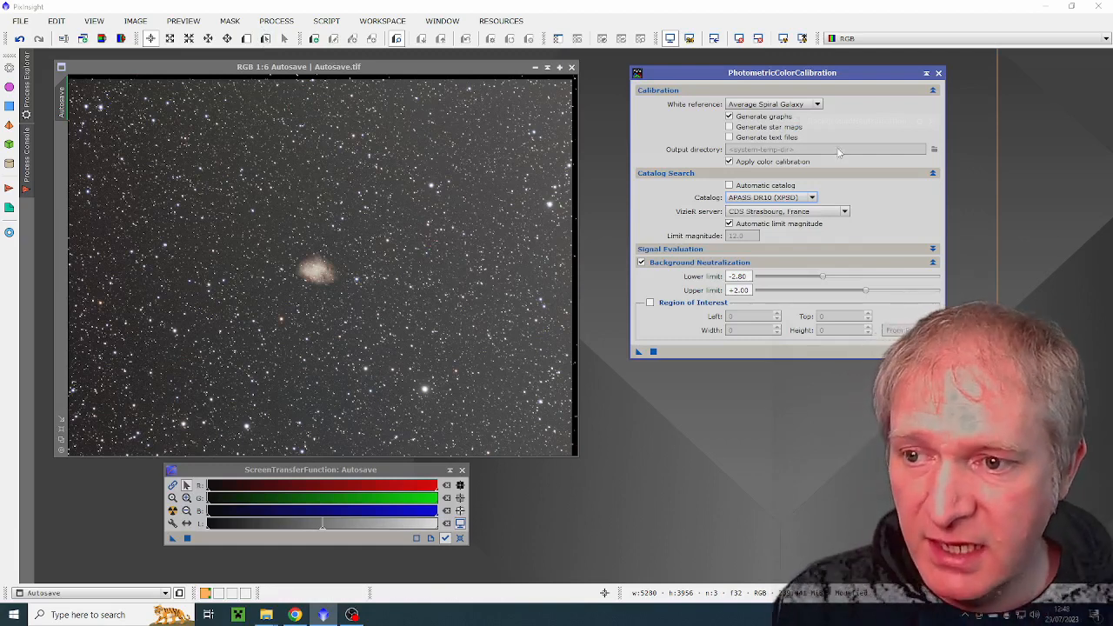
click(638, 351)
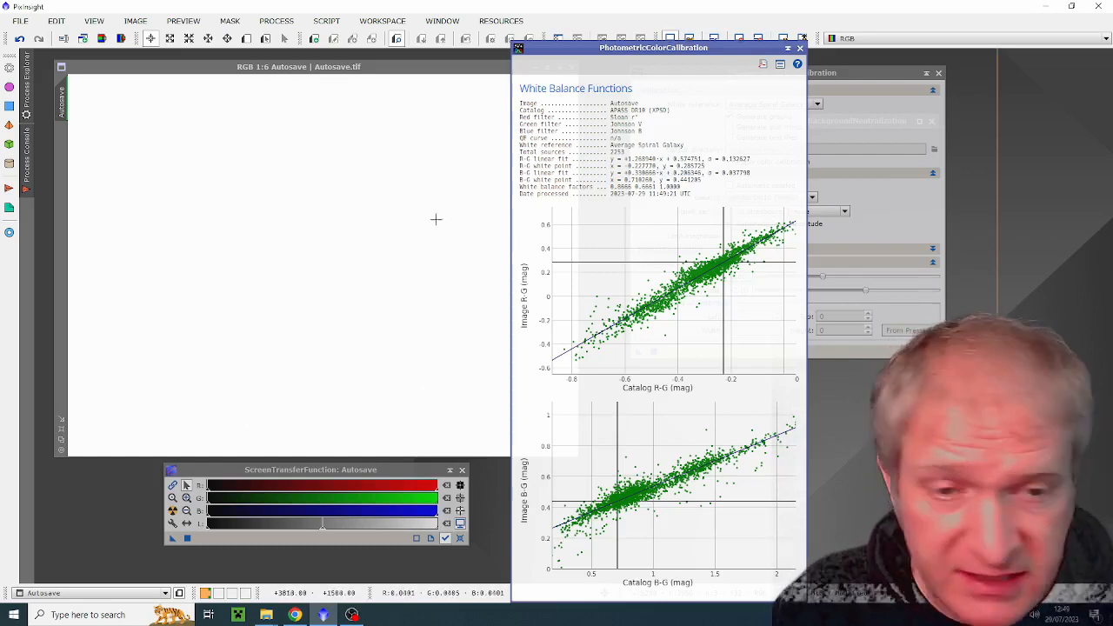
Step: Reset the screen stretch of the color-calibrated Autosave image and apply a fresh automatic stretch
click(460, 538)
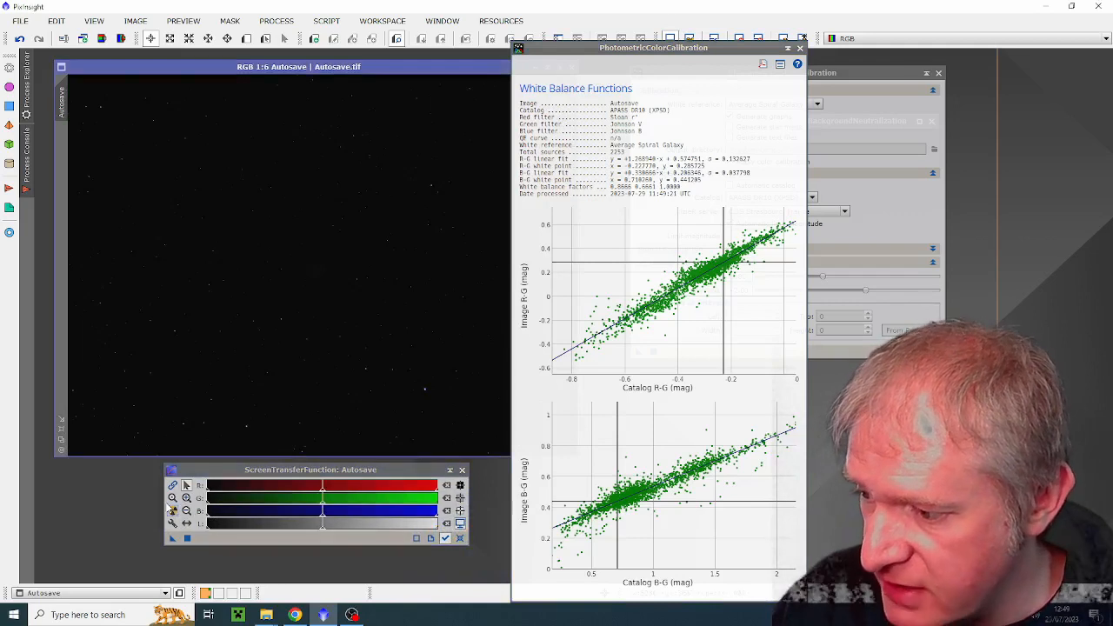
click(173, 511)
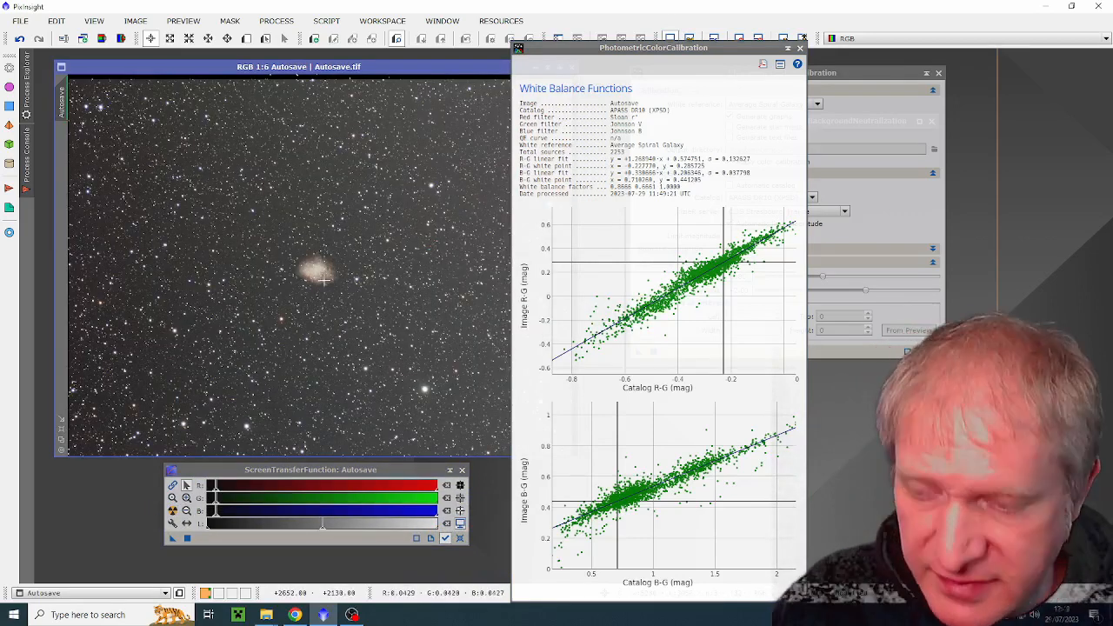